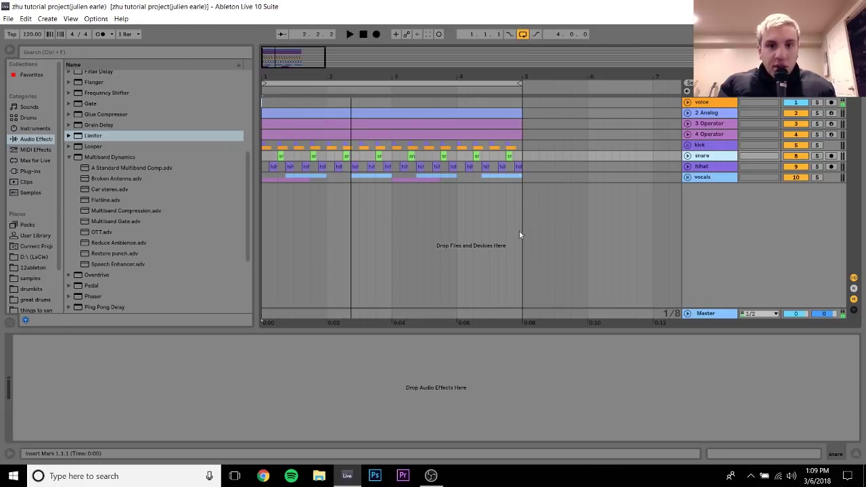
Solo the voice and 2 Analog tracks together
left_click(719, 101)
left_click(817, 102)
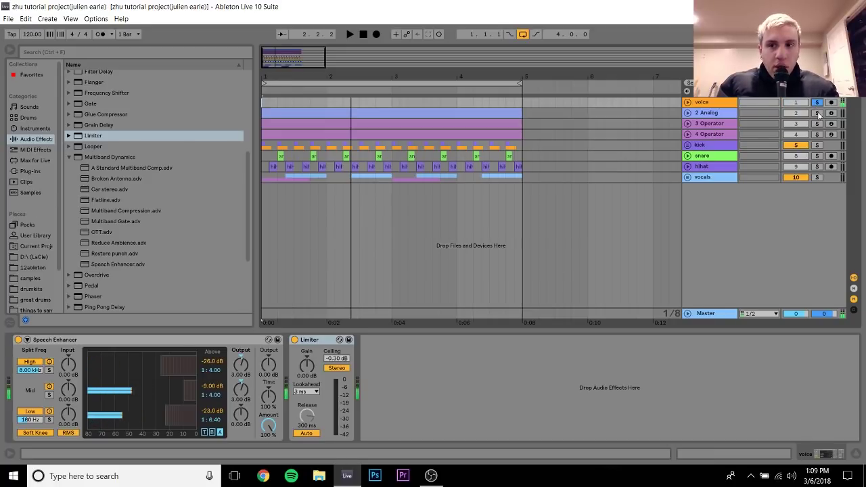
left_click(817, 113, "ctrl")
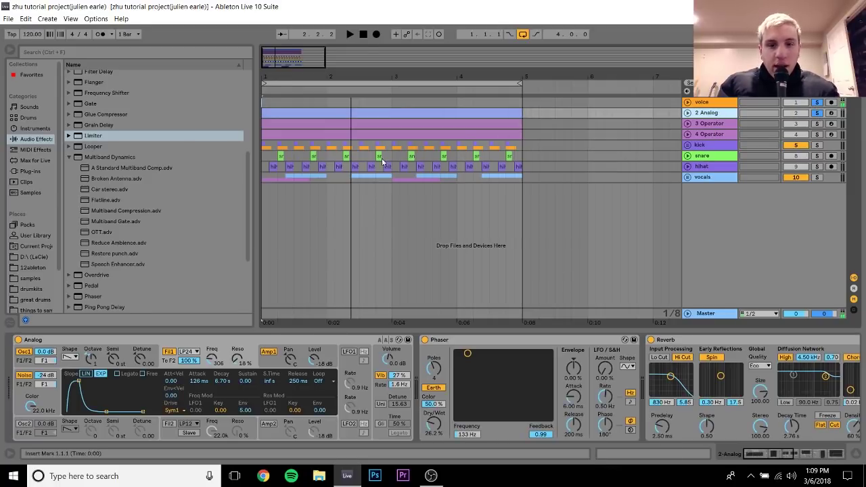
Audition the soloed 2 Analog clip and unfold its track in the arrangement
left_click(384, 113)
key("space")
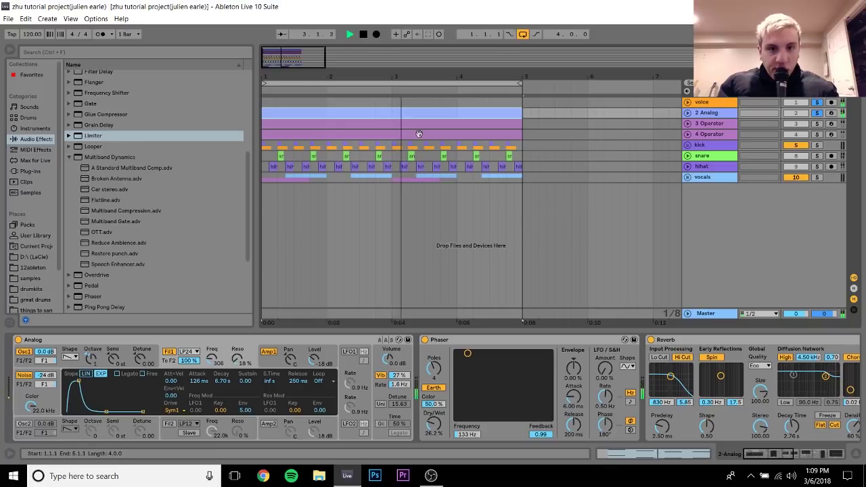
left_click(688, 113)
key("space")
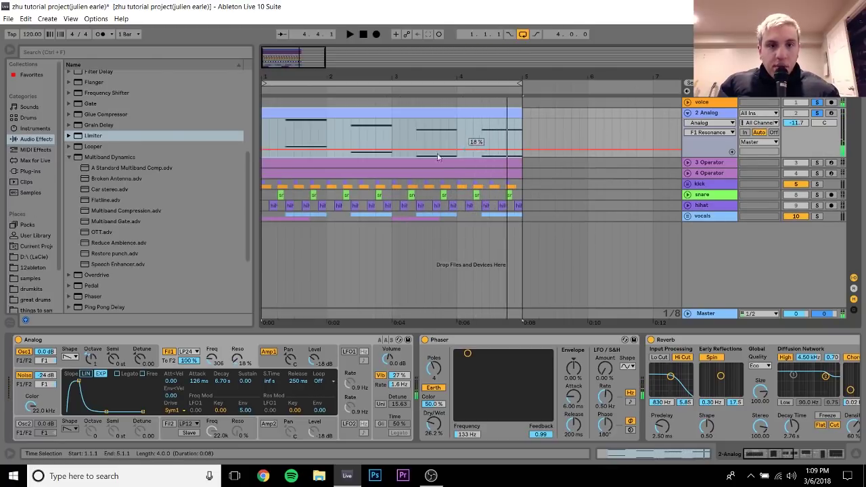
Open the 2 Analog clip's MIDI notes and examine the first chord and where it starts
double_click(340, 110)
left_click(260, 242)
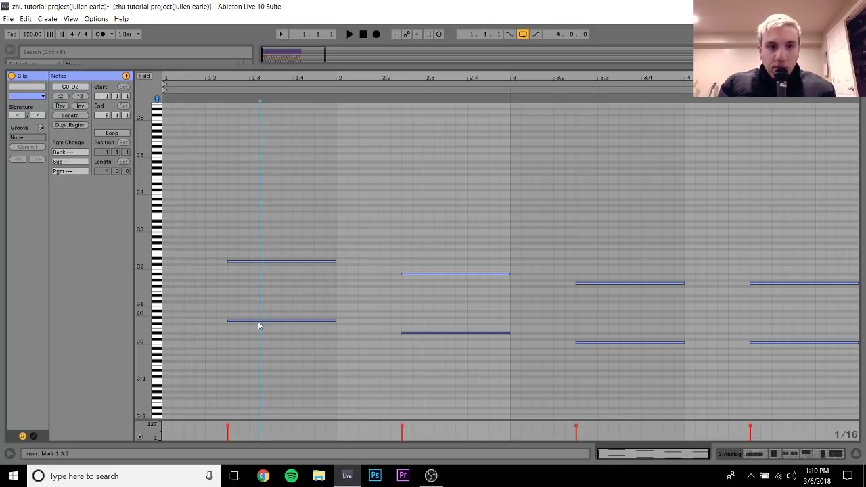
left_click(226, 232)
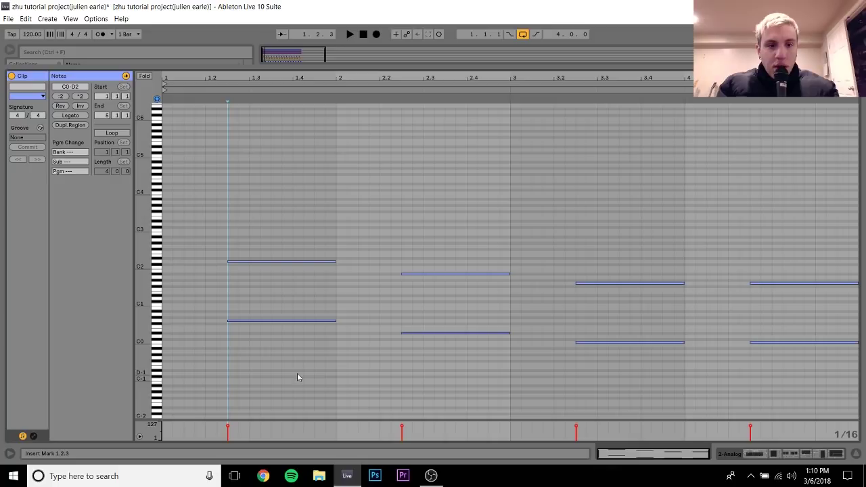
Transpose the four upper notes down one octave to G0–D1 and highlight the note pairs of the first three chords
left_click_drag(286, 248, 825, 304)
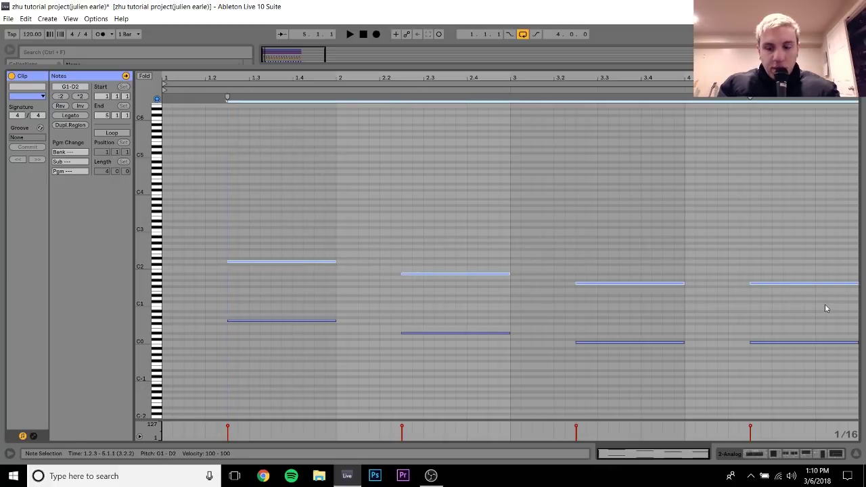
key("shift+Down")
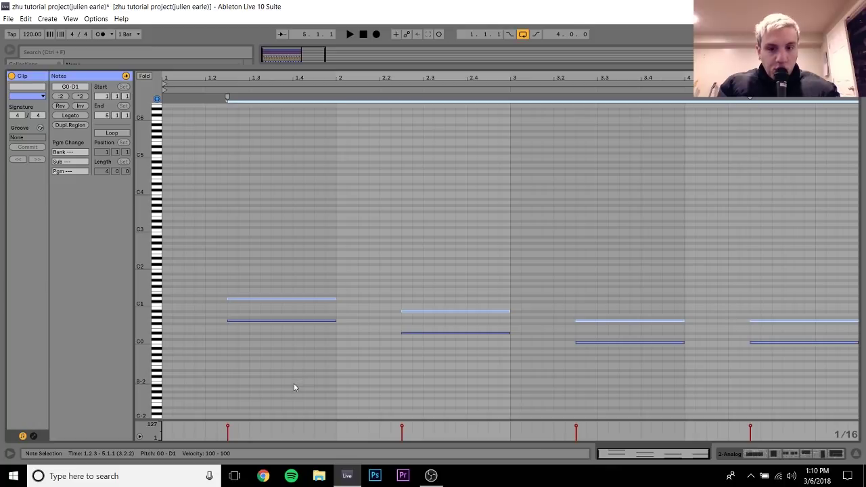
left_click_drag(293, 383, 296, 209)
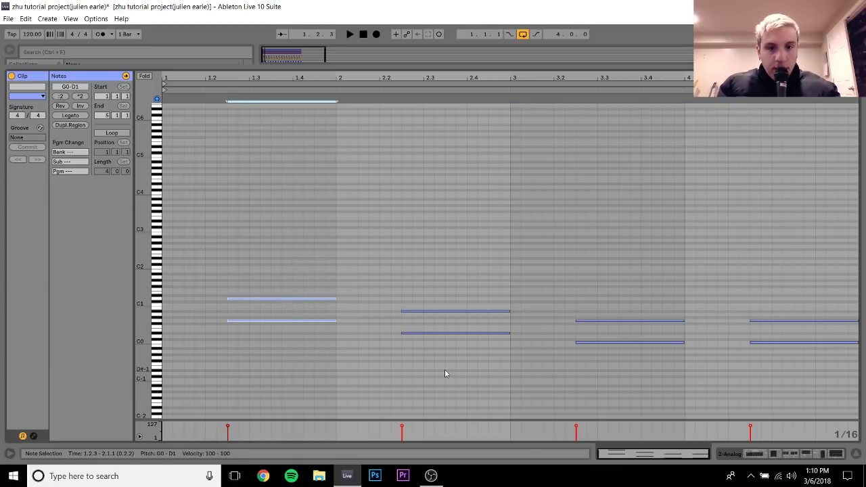
left_click_drag(445, 371, 447, 192)
left_click_drag(598, 371, 605, 250)
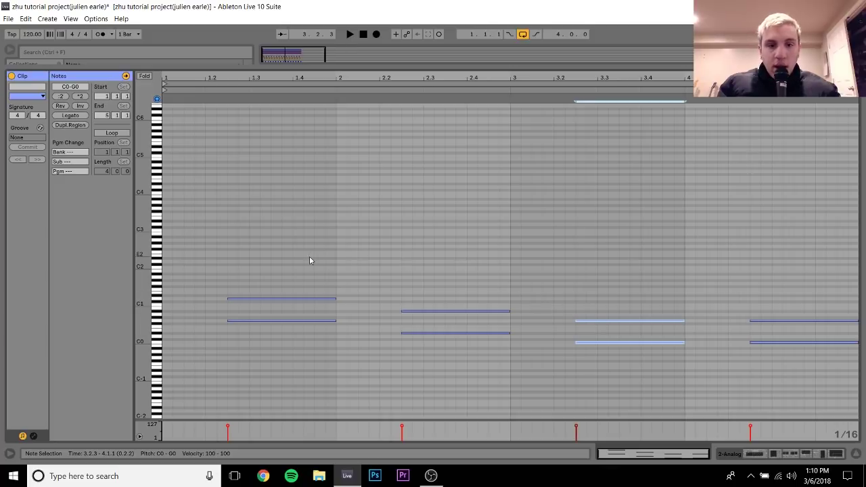
Transpose the four upper notes up one octave to G1–D2
left_click_drag(315, 344, 519, 318)
left_click_drag(657, 300, 817, 333)
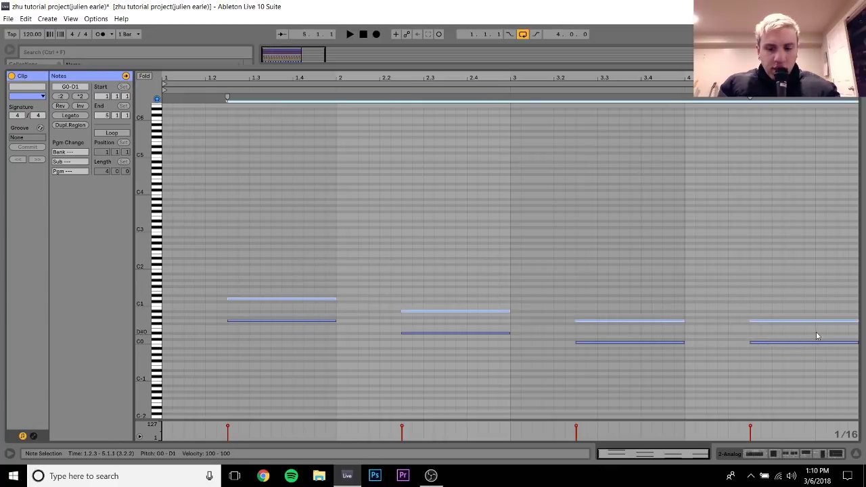
key("shift+Up")
Play back the chords and examine the lower and upper notes of the first chord individually
key("space")
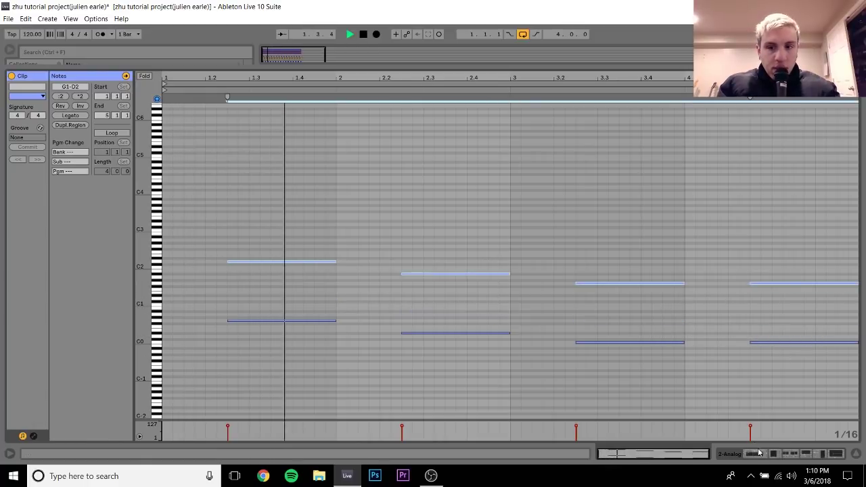
key("space")
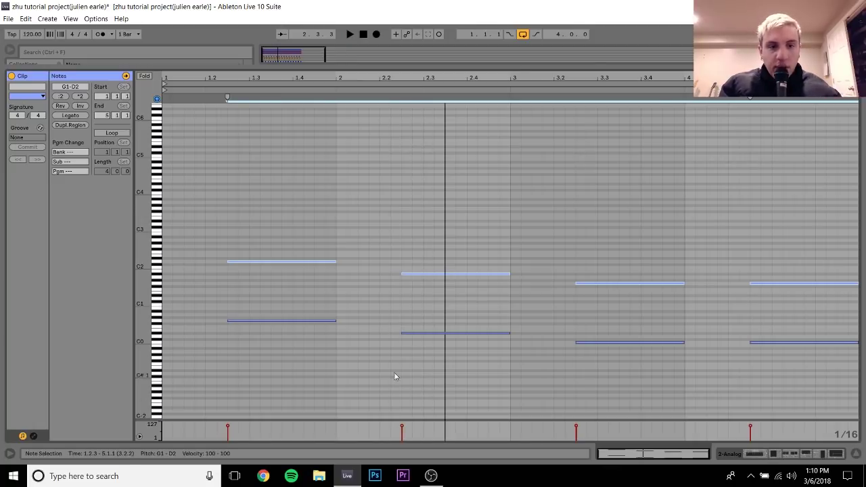
left_click_drag(293, 289, 292, 356)
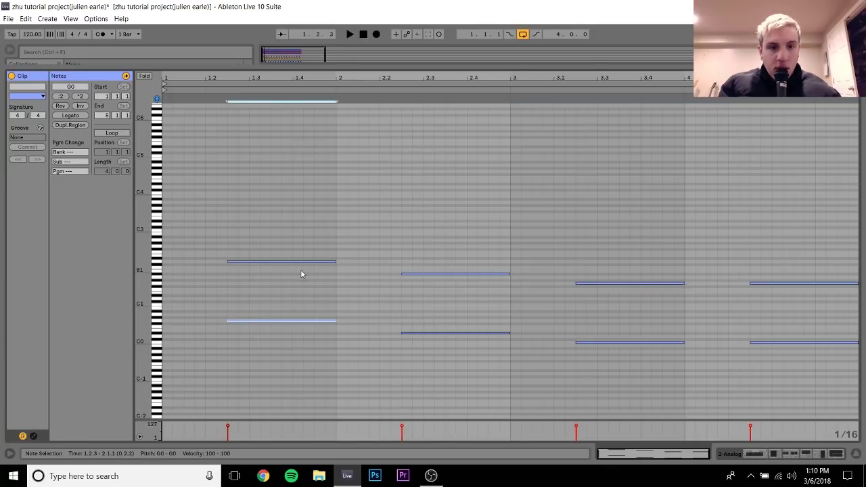
left_click_drag(302, 275, 302, 180)
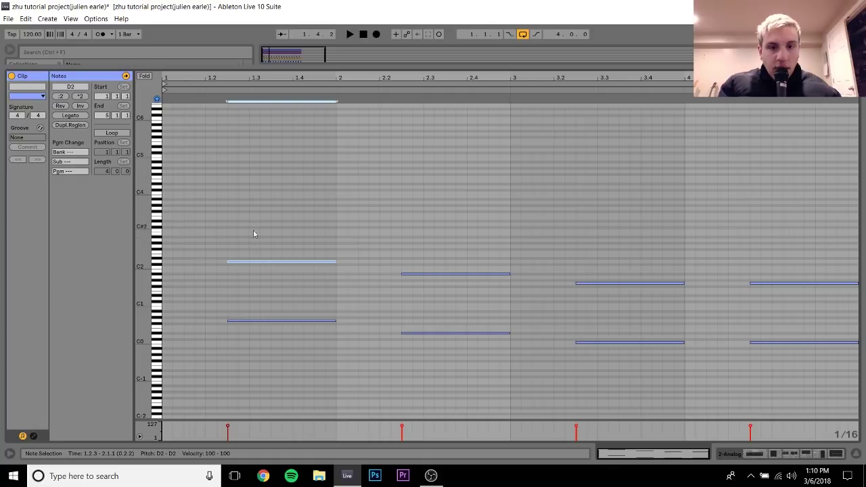
Turn off the Phaser, Reverb, A Bit Warmer, Compressor and EQ Eight effects on the 2 Analog track
left_click(752, 455)
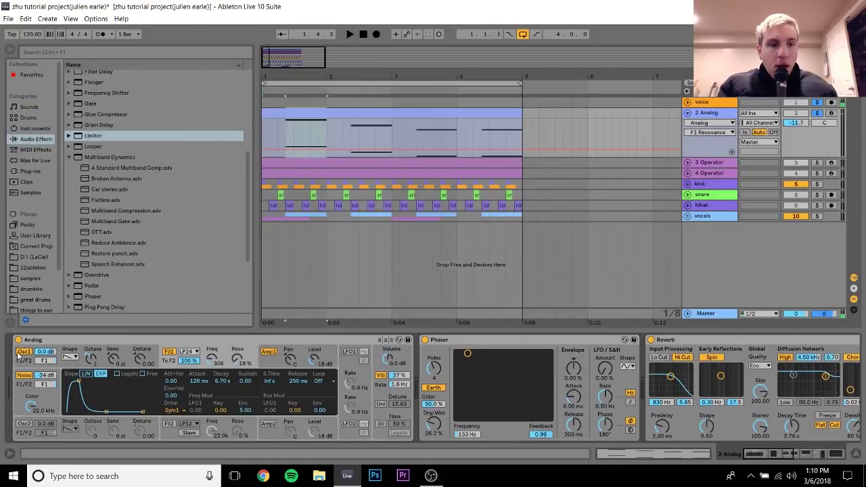
left_click(424, 339)
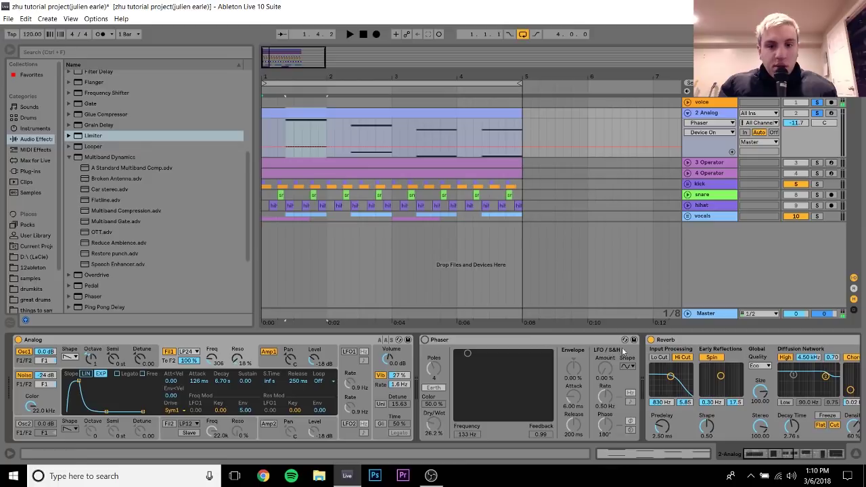
left_click(651, 340)
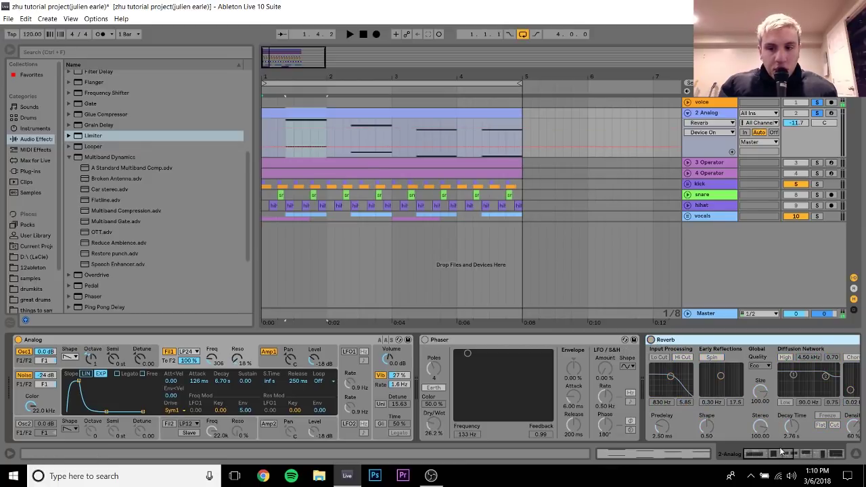
left_click_drag(779, 455, 807, 455)
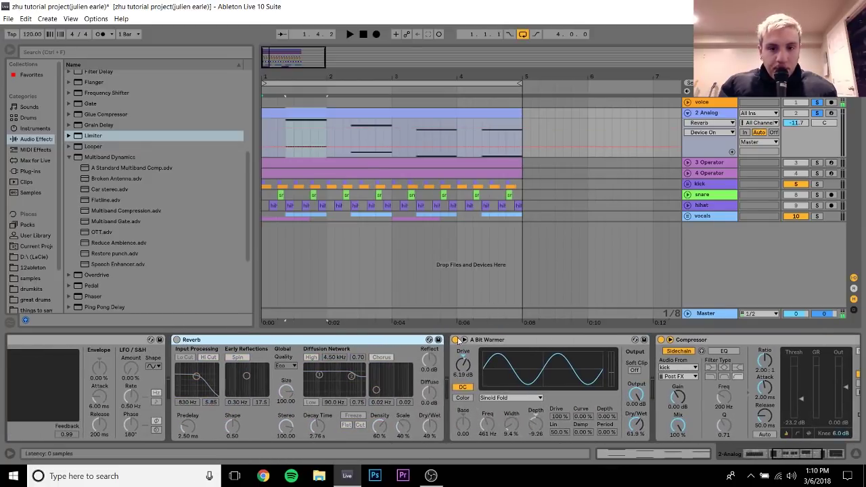
left_click(455, 340)
left_click(662, 340)
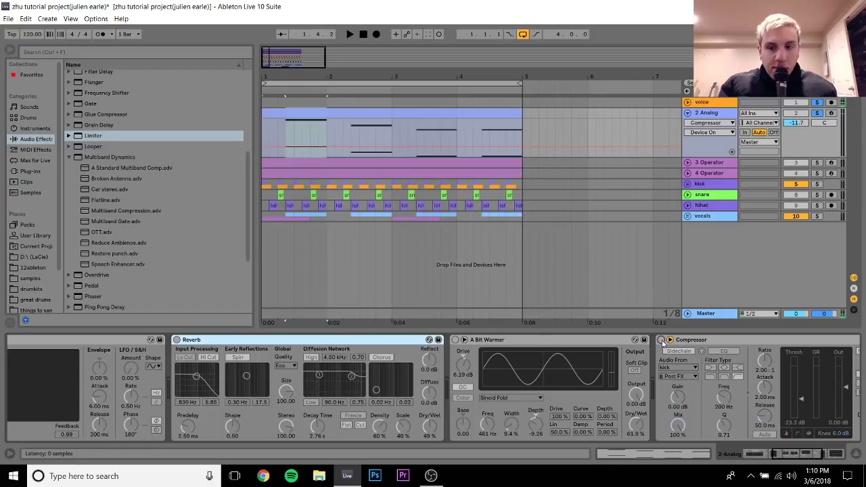
left_click(802, 456)
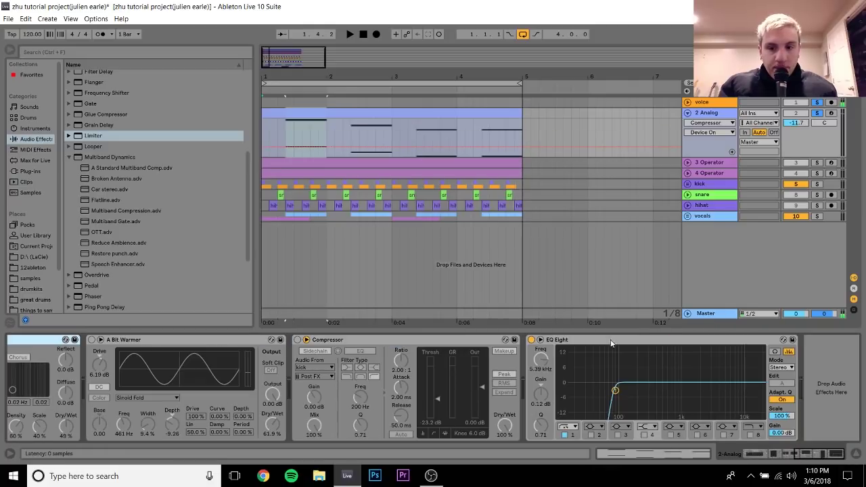
left_click(532, 340)
Examine the Analog synth's oscillator 1, noise color and amplifier 1 settings
scroll(8, 362, "up", 5)
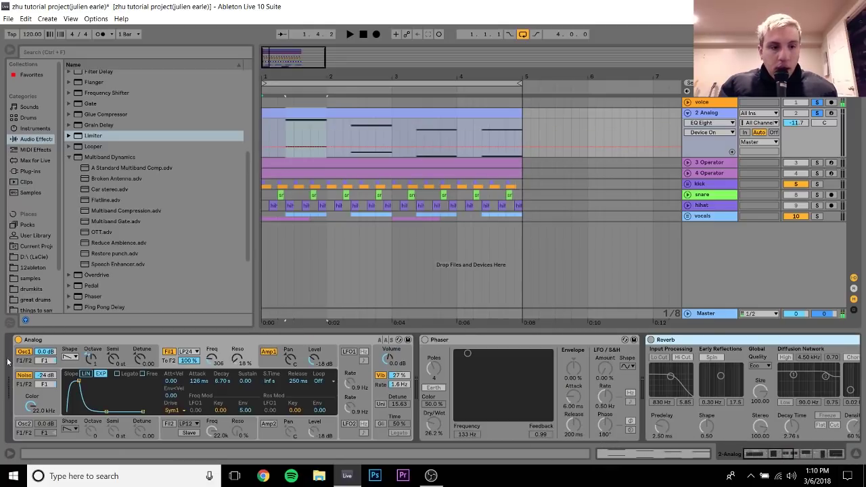
left_click(23, 366)
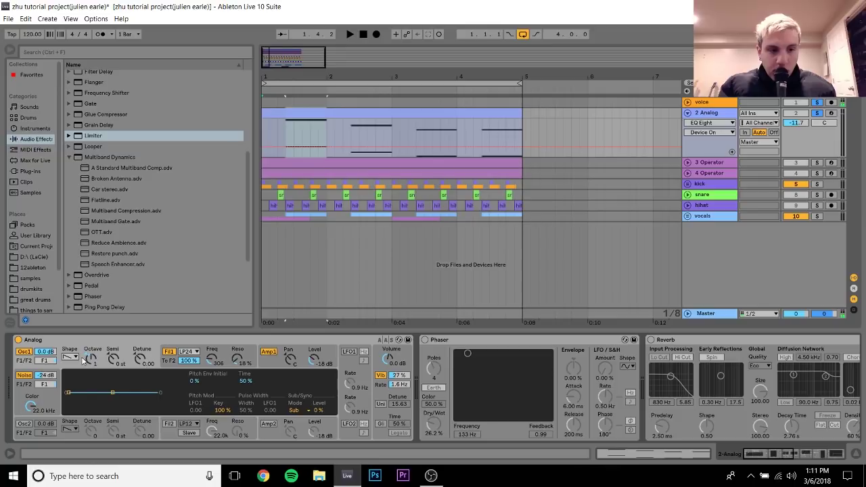
left_click(52, 403)
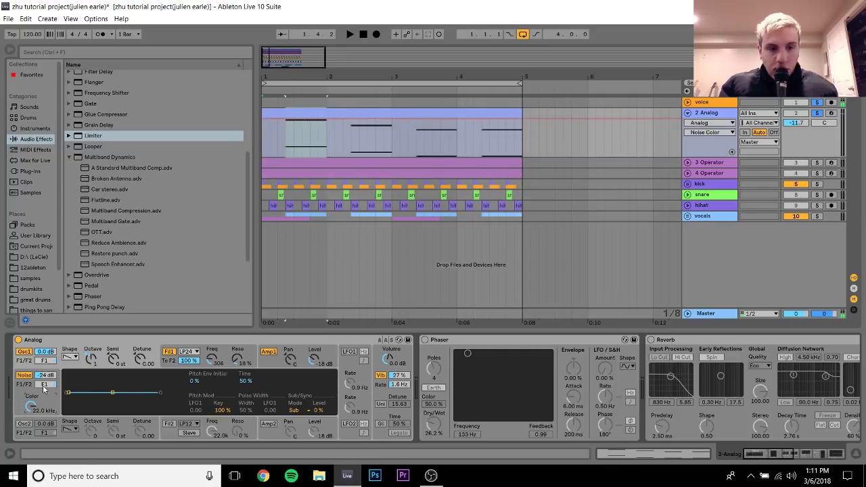
left_click(266, 365)
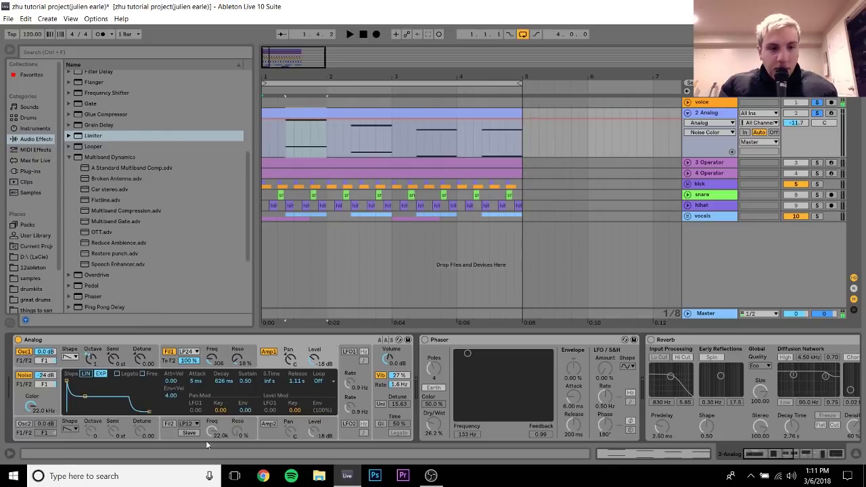
Try a 5 ms attack on the Analog's filter 1 envelope, audition it, and undo the change
left_click(228, 351)
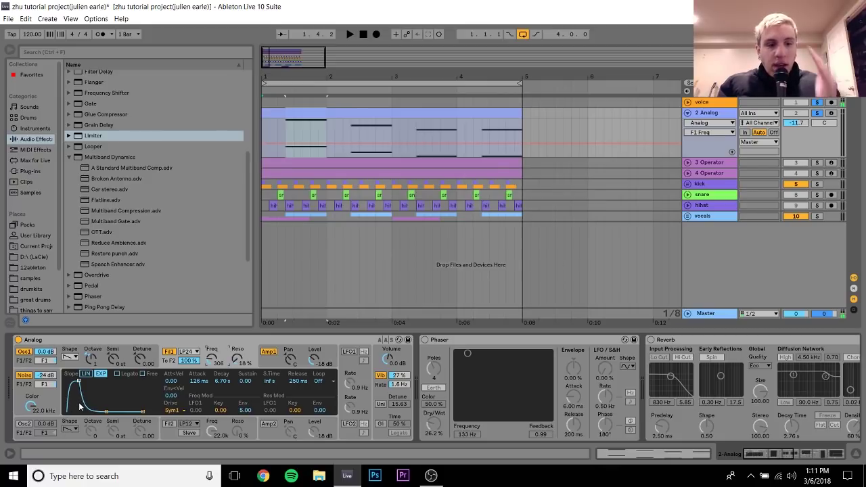
left_click_drag(79, 381, 66, 383)
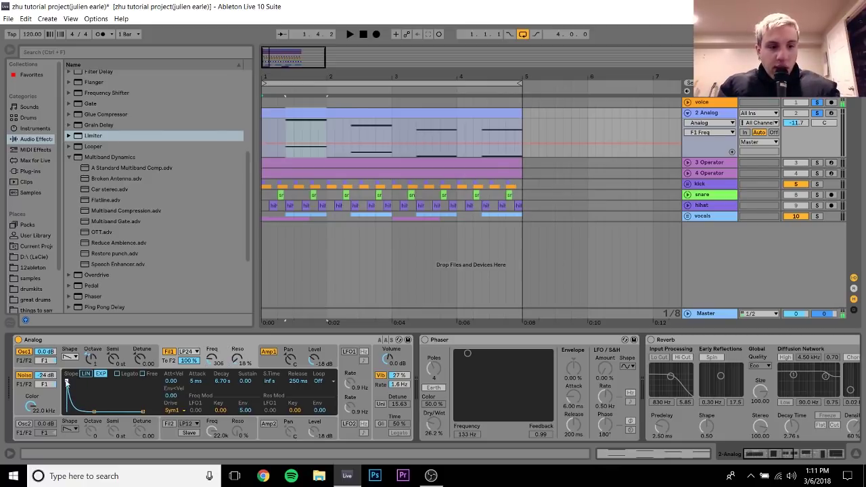
key("space")
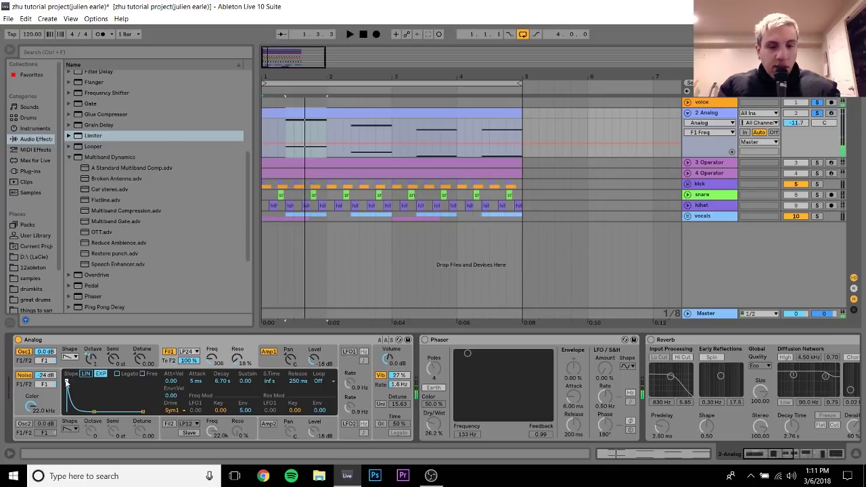
key("ctrl+z")
key("space")
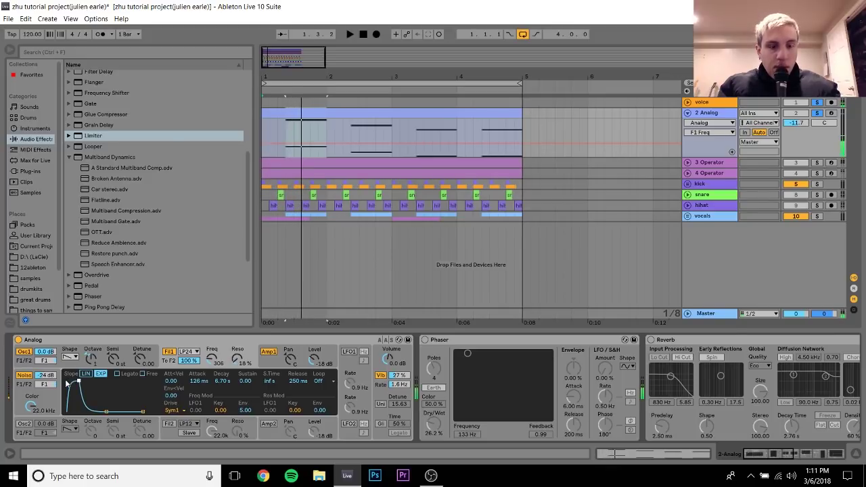
Examine the Analog synth's vibrato and unison settings
left_click(382, 376)
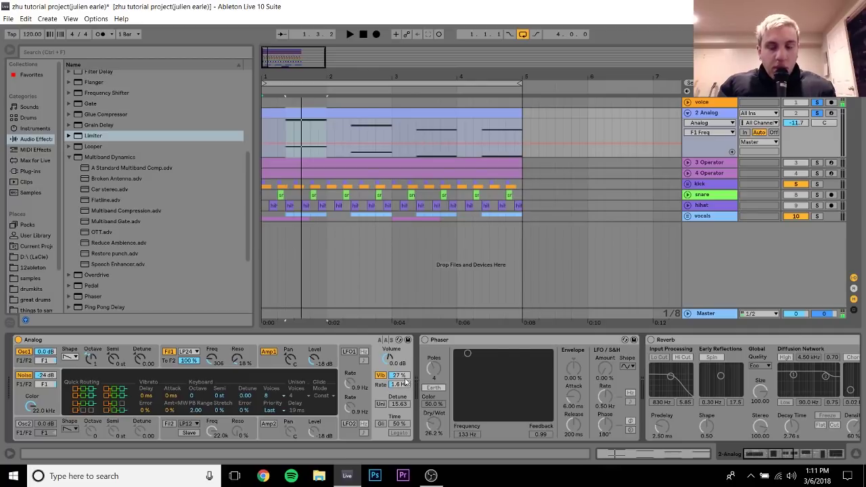
left_click(381, 376)
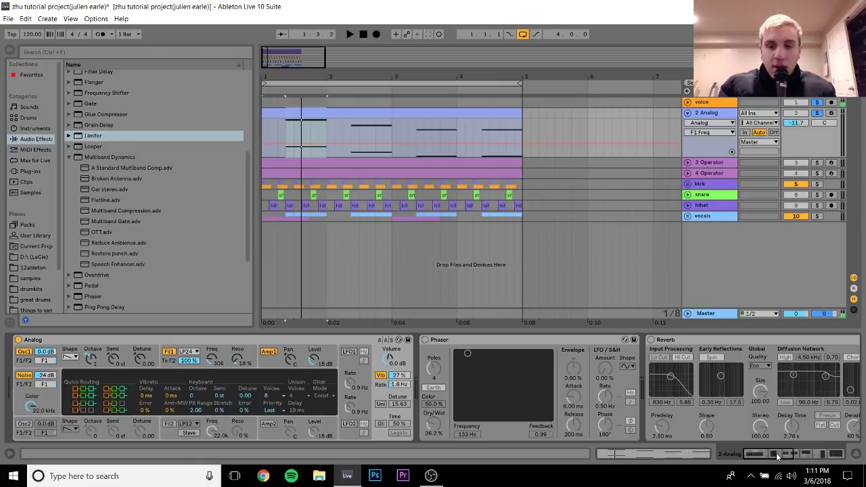
Switch the Phaser on to review its settings and effect, and bypass it again
mouse_move(777, 458)
left_mouse_down()
mouse_move(828, 458)
mouse_move(777, 460)
left_mouse_up()
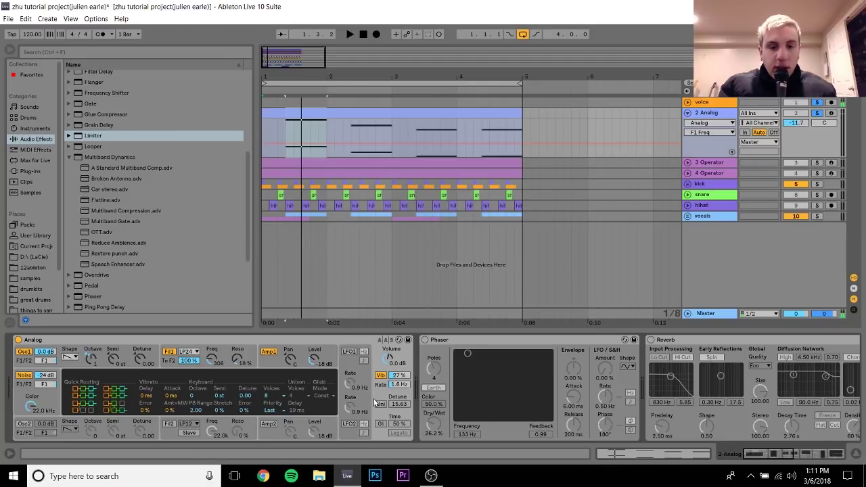
left_click(775, 460)
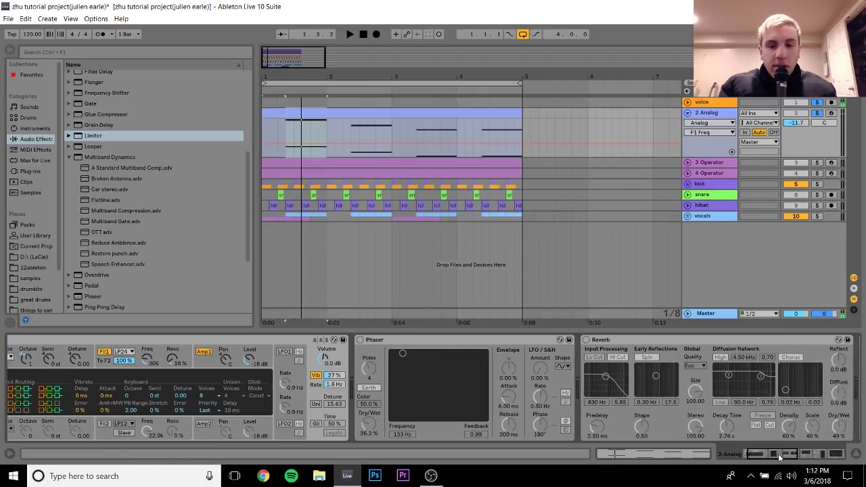
left_click(323, 340)
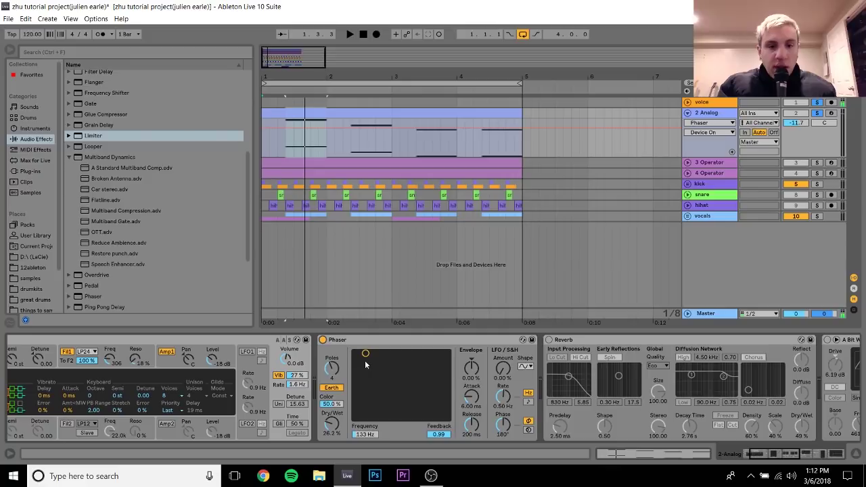
left_click(323, 340)
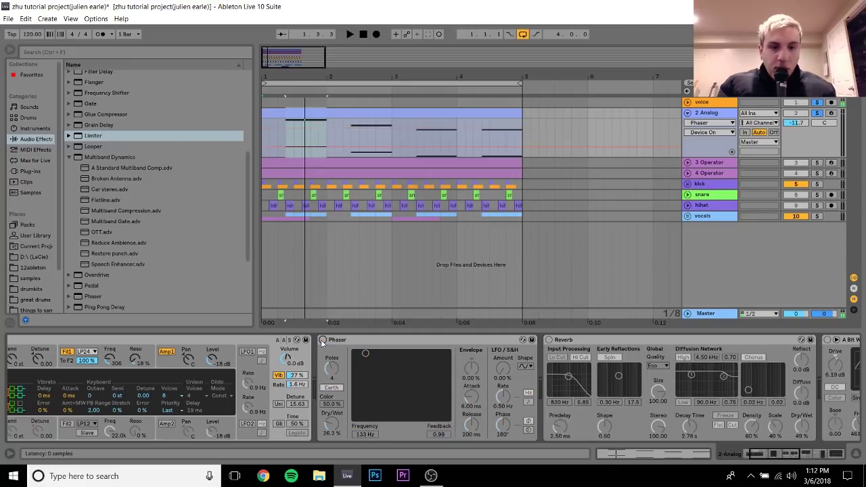
Switch the Phaser back on while playing the 2 Analog chords from 1.2.3 to compare the sound with and without it
left_click(287, 135)
key("space")
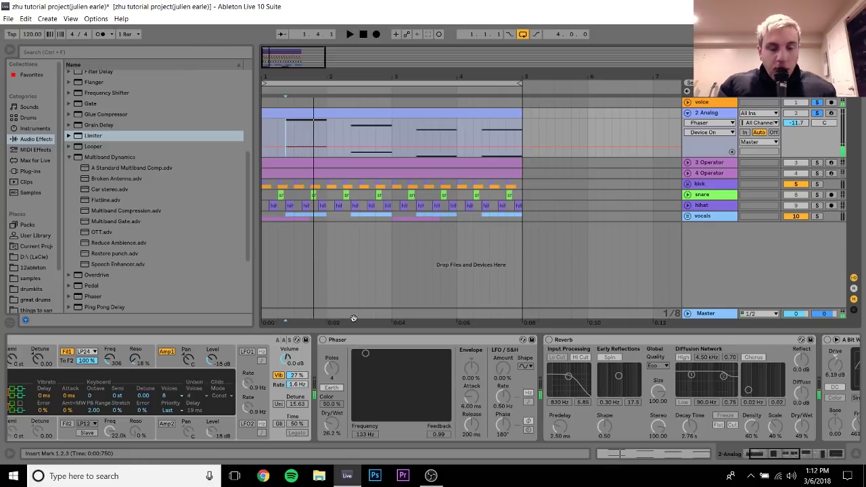
left_click(324, 340)
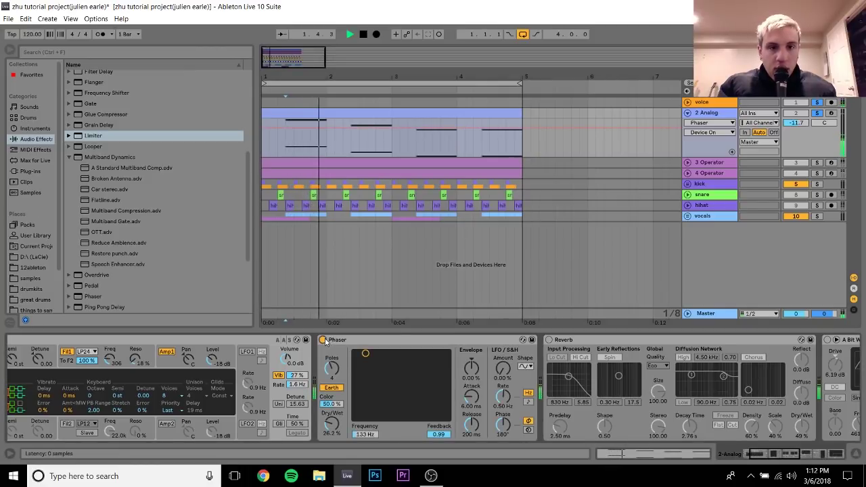
key("space")
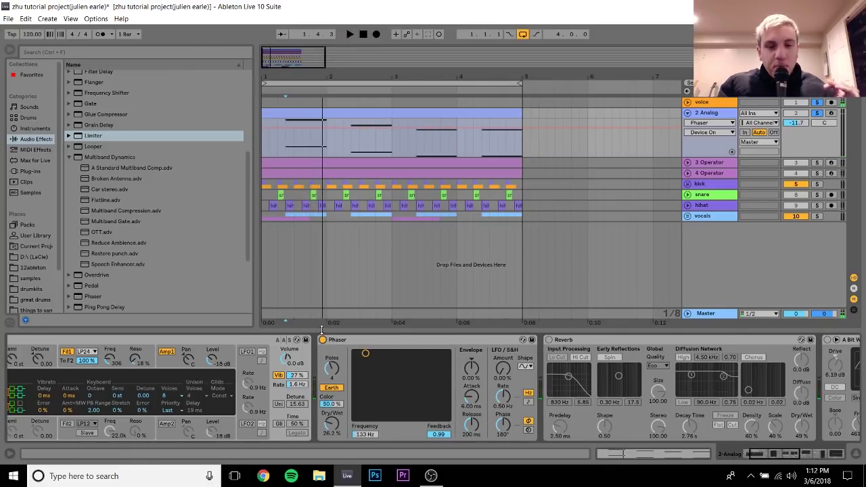
Switch on the Reverb in the 2 Analog chain and audition the chords with it
left_click_drag(780, 458, 790, 455)
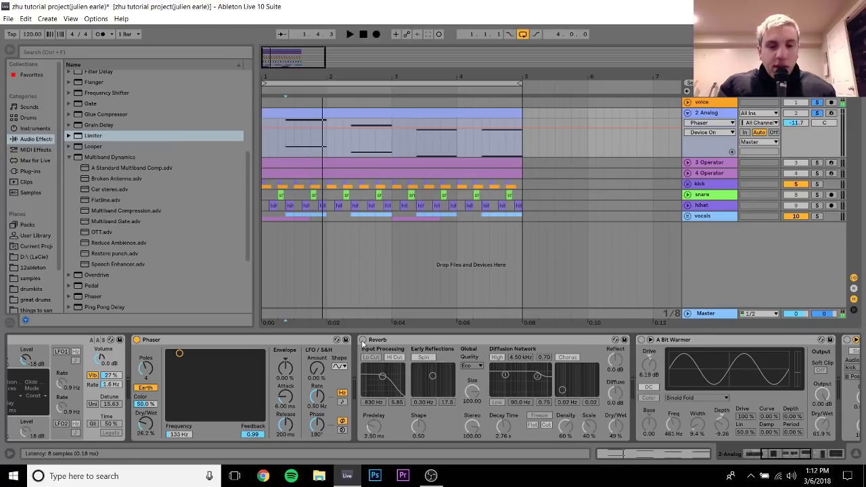
left_click(363, 340)
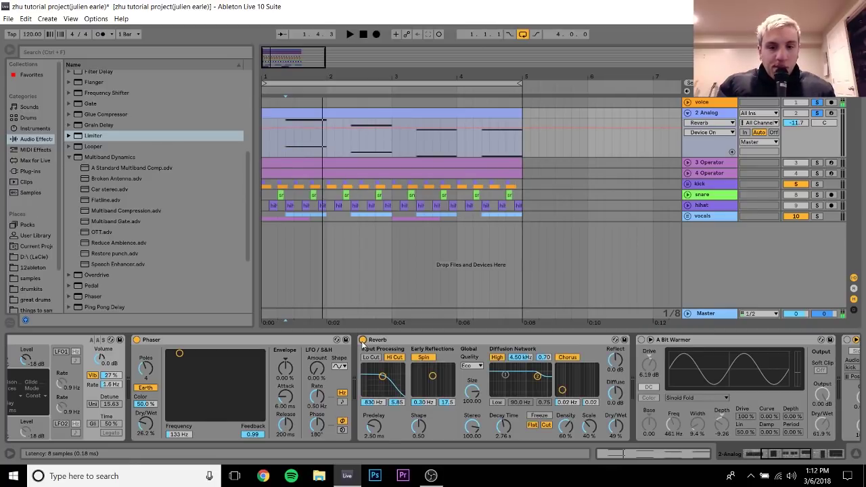
key("space")
key("space")
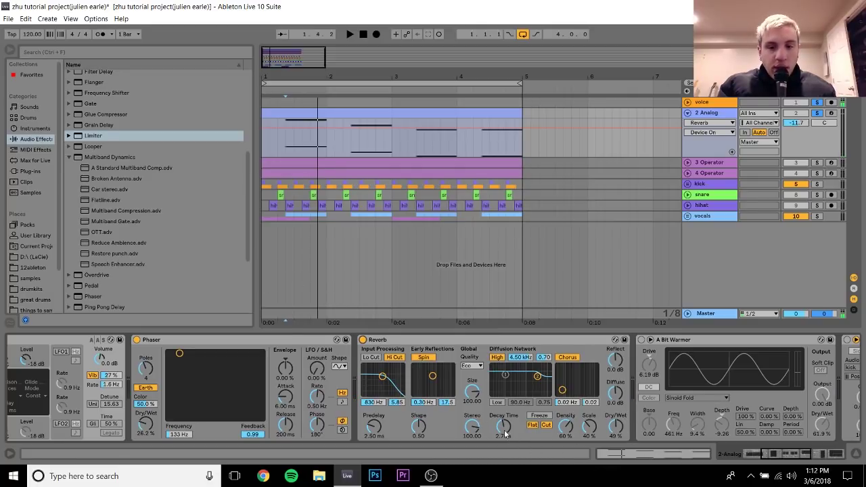
key("space")
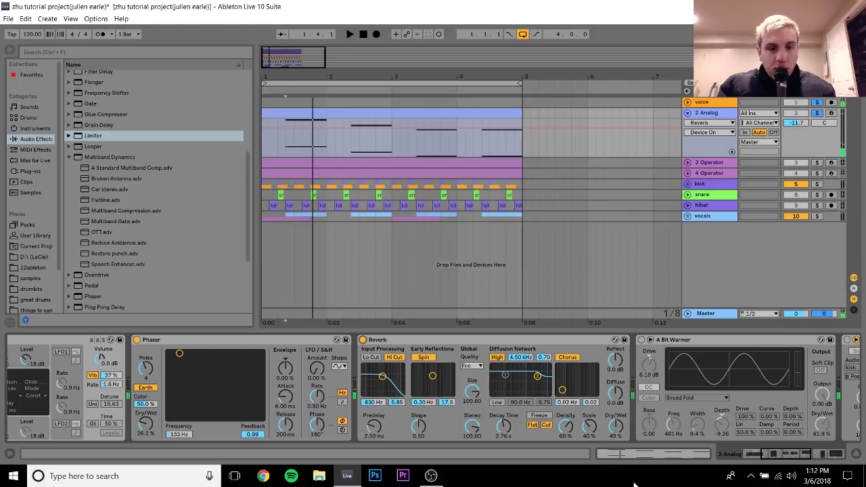
Switch on the A Bit Warmer saturator on 2 Analog, look through the audio effects list, and audition the chords
left_click(784, 458)
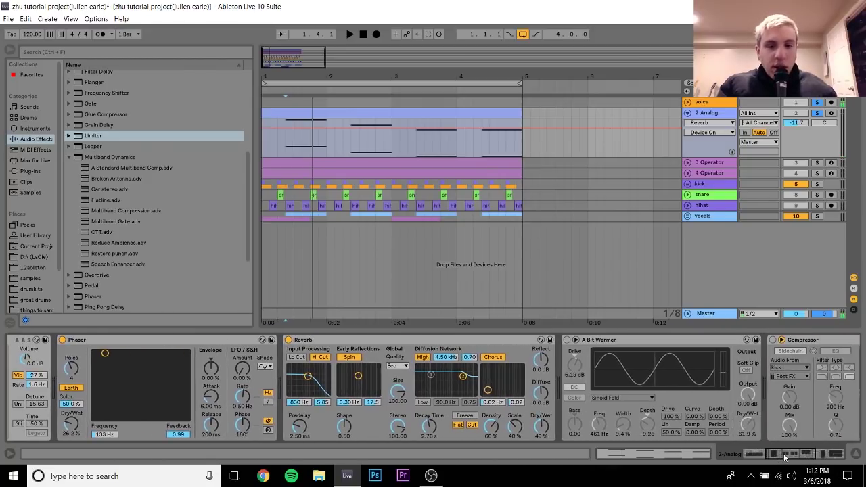
left_click_drag(790, 458, 799, 457)
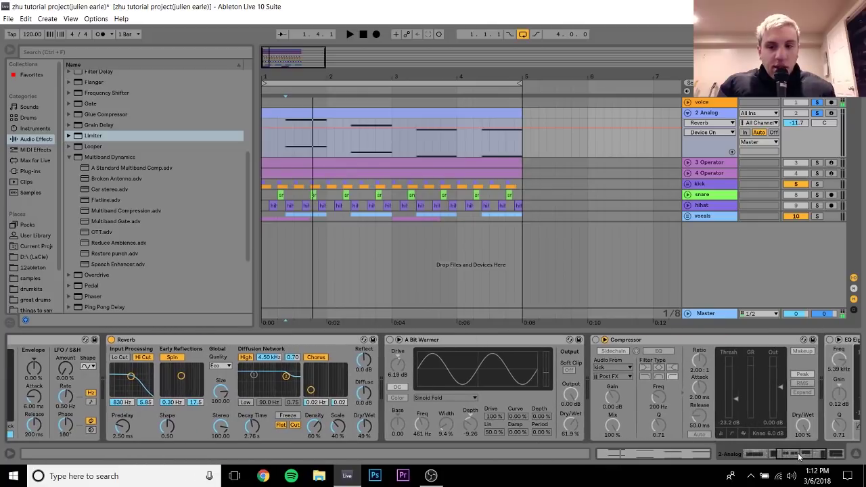
left_click(390, 340)
key("space")
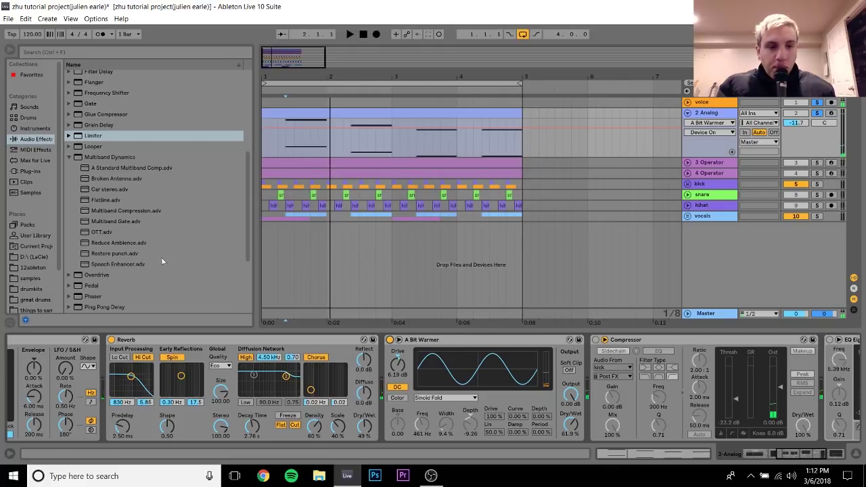
scroll(247, 294, "down", 5)
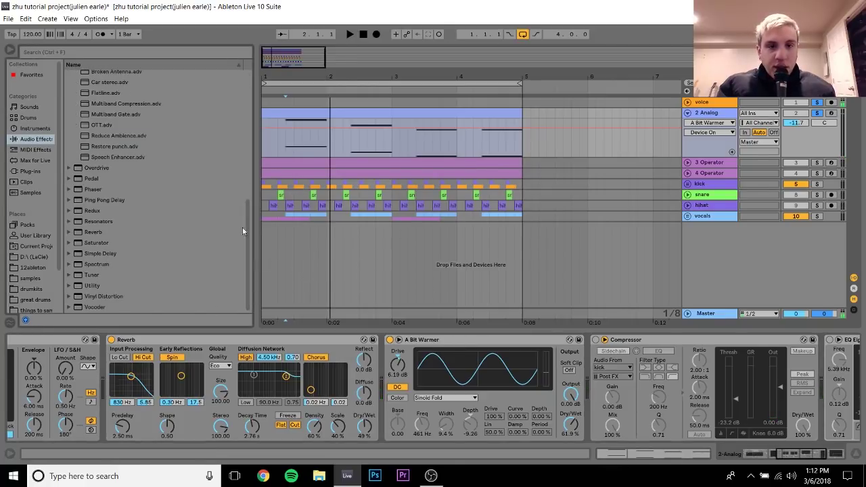
key("space")
key("space")
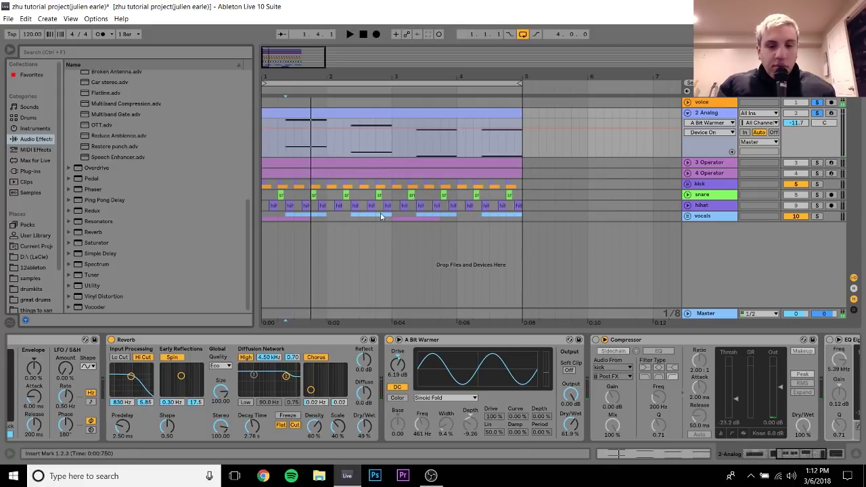
Switch on 2 Analog's kick-sidechained Compressor and EQ Eight, and audition the chords with the kick temporarily soloed
left_click(796, 455)
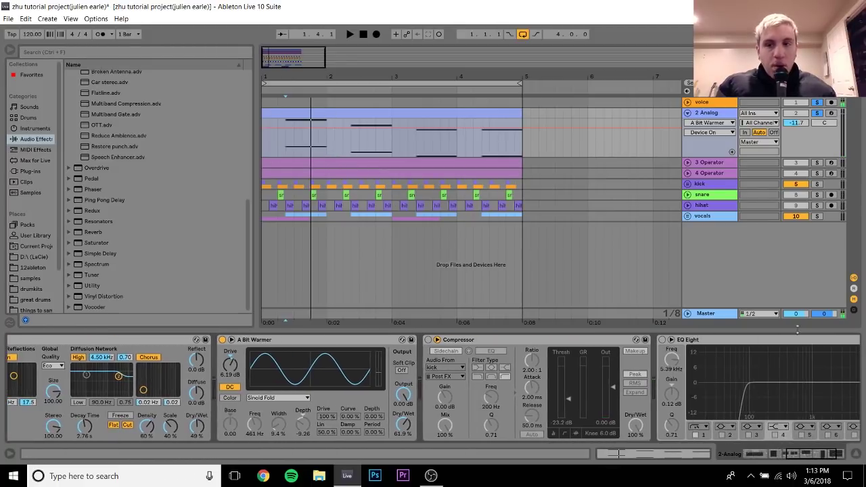
left_click(817, 184)
left_click(446, 350)
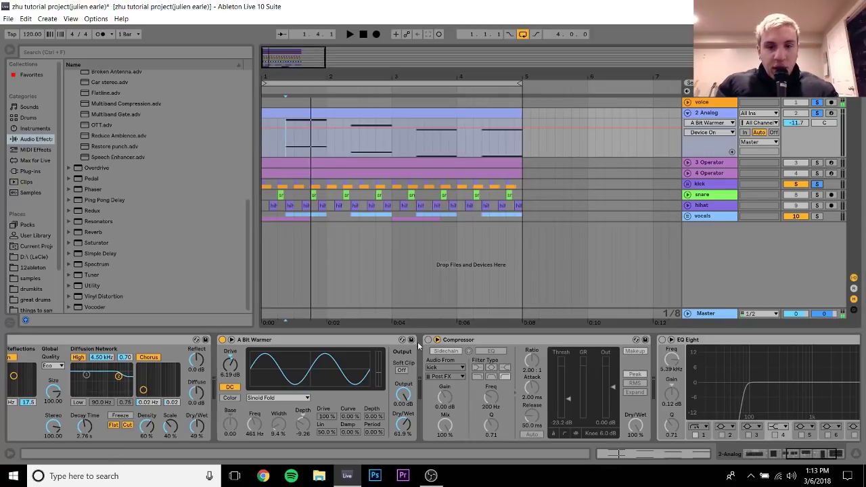
left_click(668, 344)
key("space")
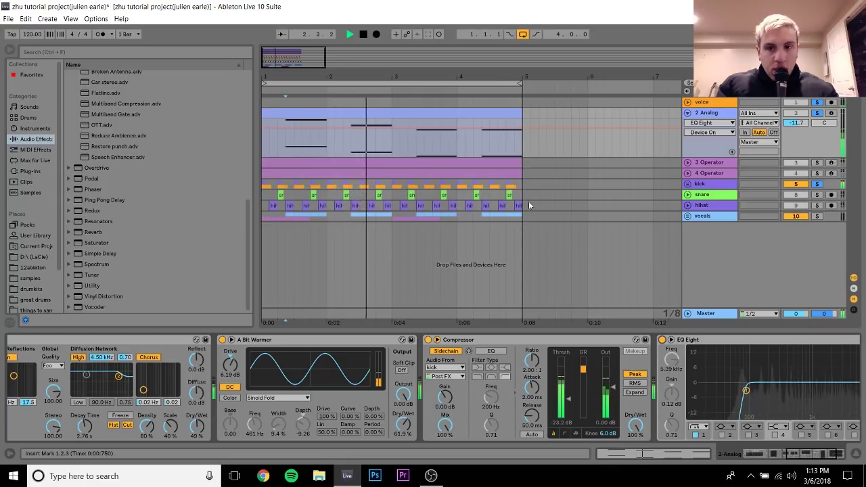
key("space")
left_click(817, 185)
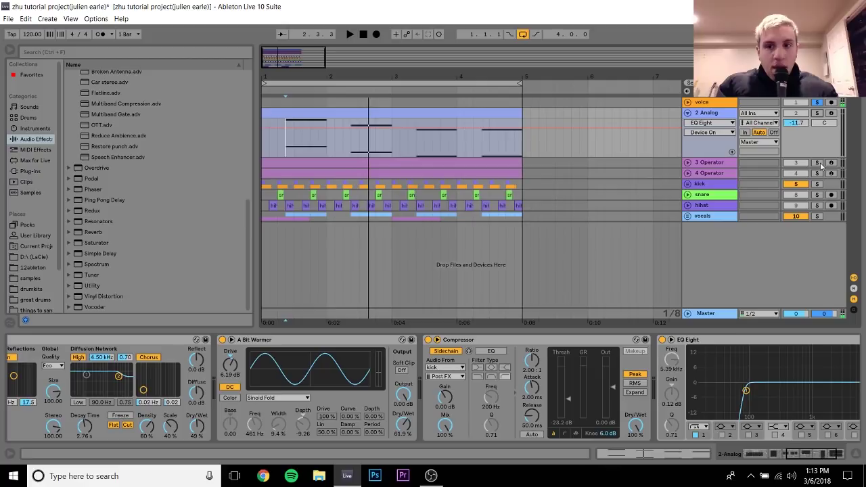
Solo the 3 Operator and 4 Operator tracks and audition them from the start, each alone and both together
left_click(818, 173)
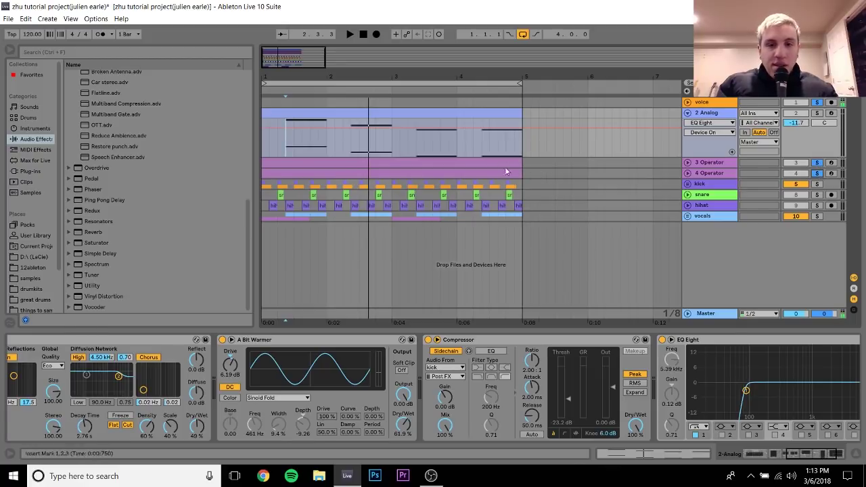
left_click(501, 164)
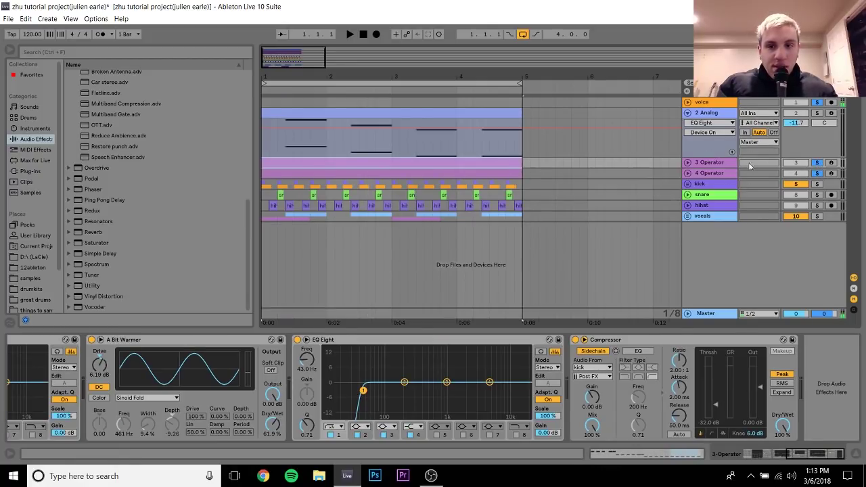
left_click(816, 173)
key("space")
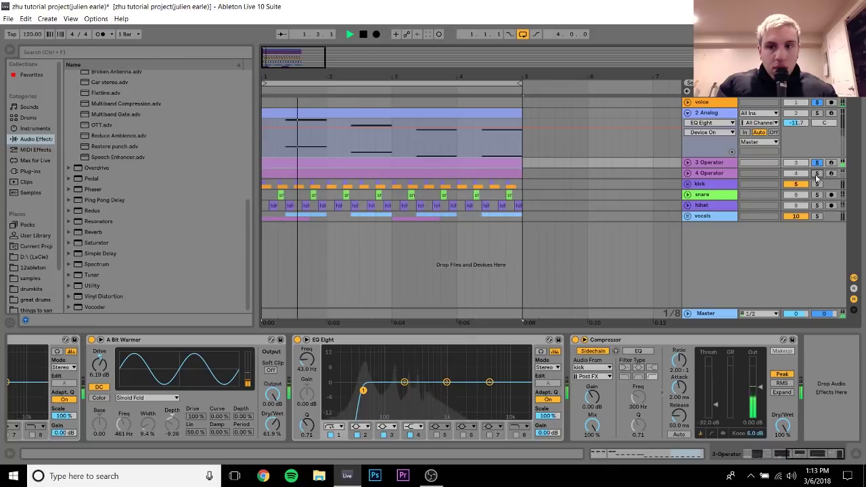
left_click(818, 173)
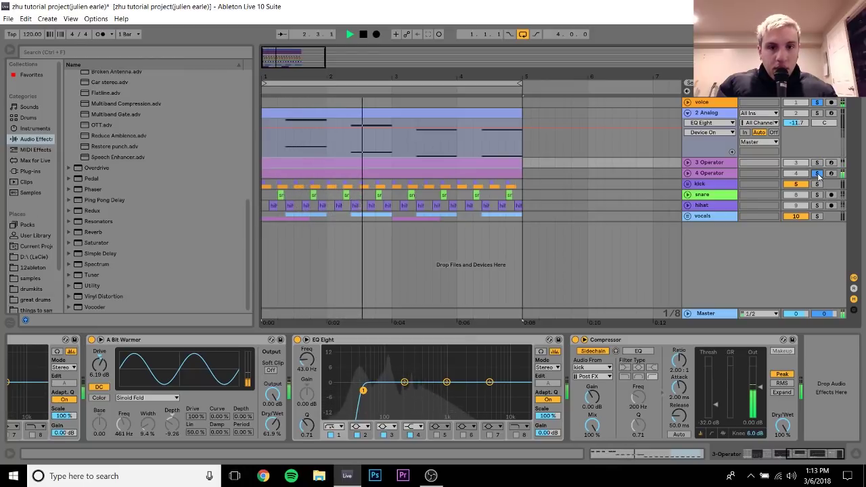
left_click(818, 163)
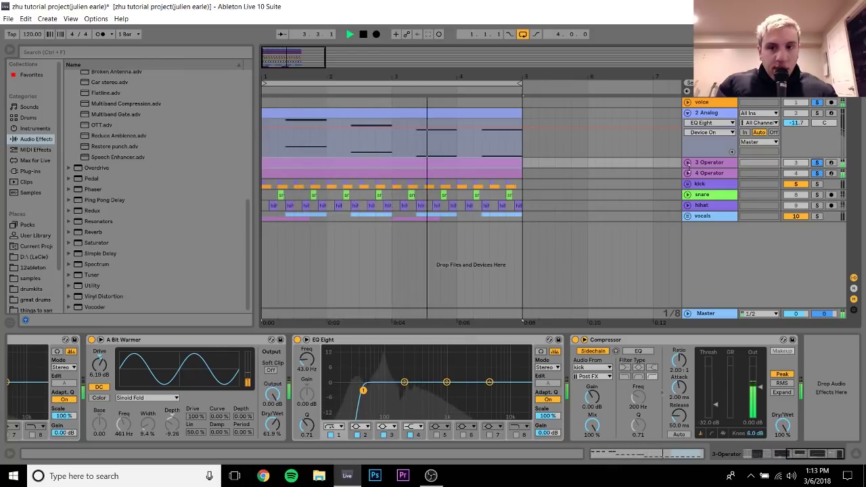
Stop playback and examine the start of the 3 Operator track's device chain
left_click(705, 164)
key("space")
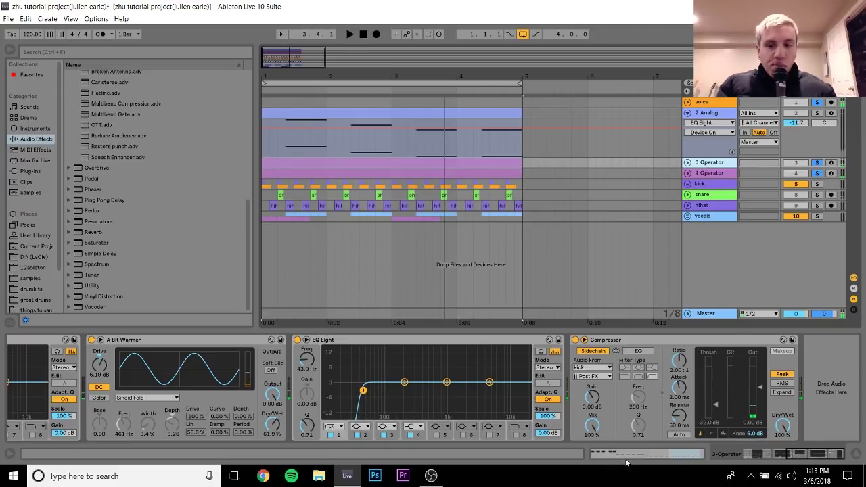
left_click(765, 455)
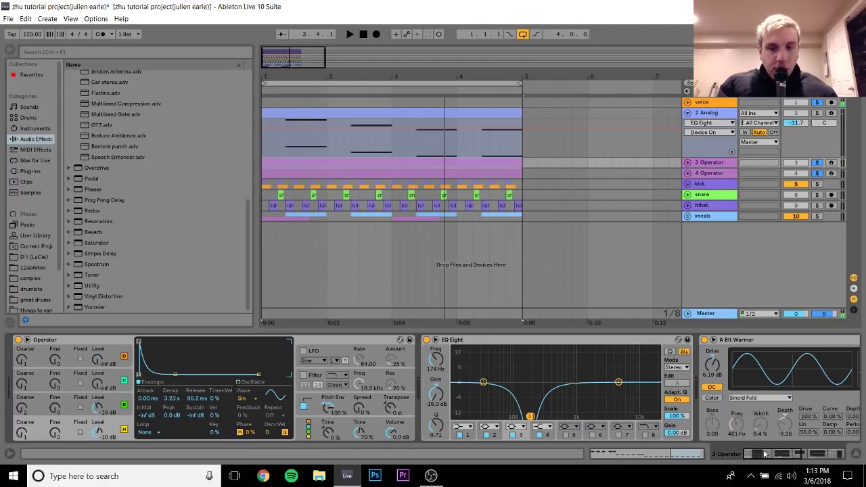
mouse_move(756, 457)
left_mouse_down()
mouse_move(778, 455)
mouse_move(757, 455)
left_mouse_up()
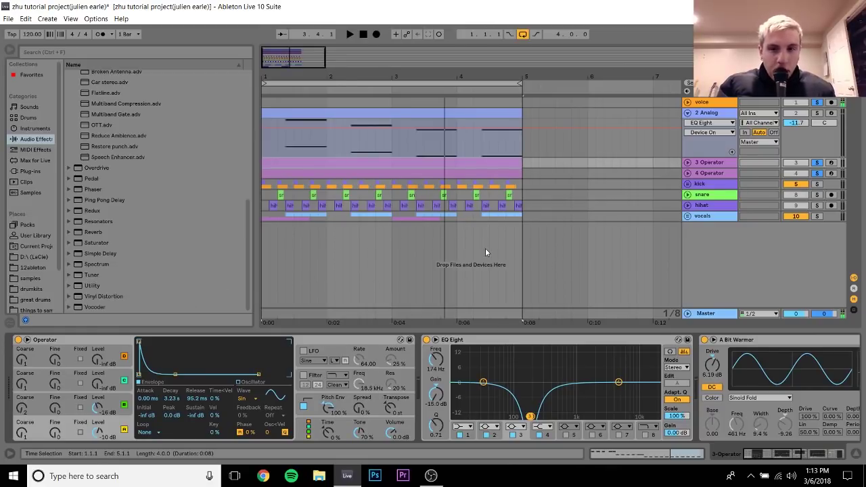
Check the 4 Operator devices, take that track out of solo, and audition 3 Operator on its own
left_click(709, 173)
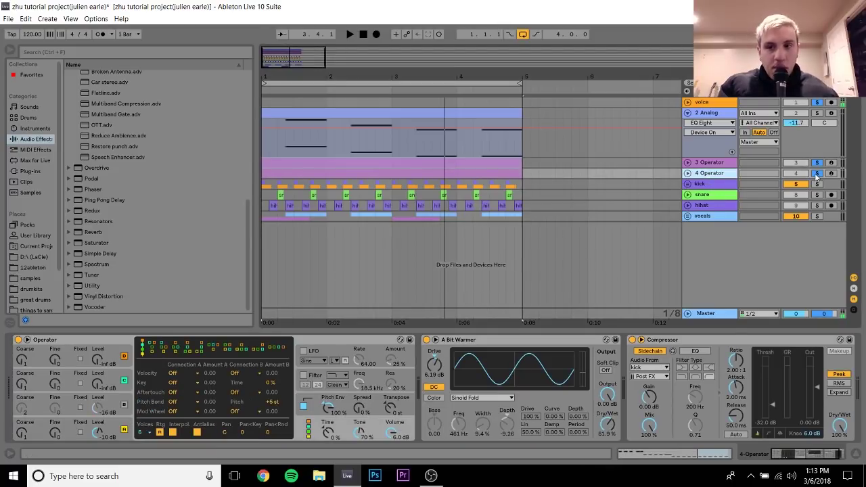
left_click(713, 163)
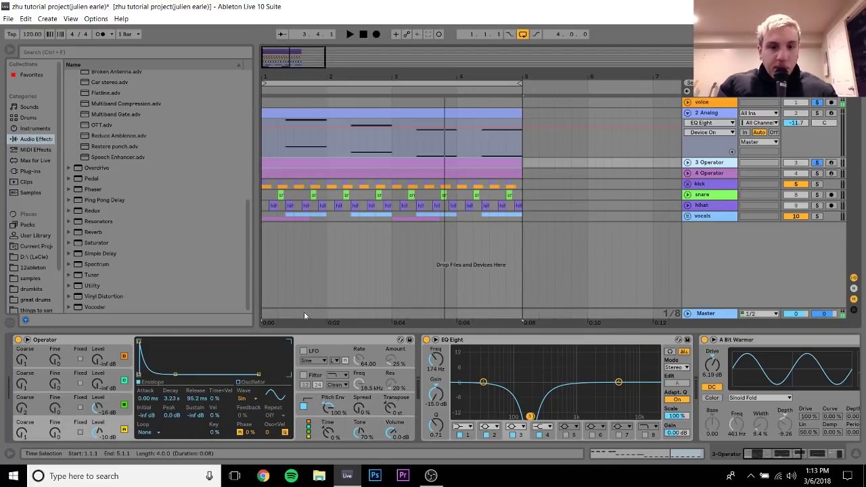
left_click(115, 340)
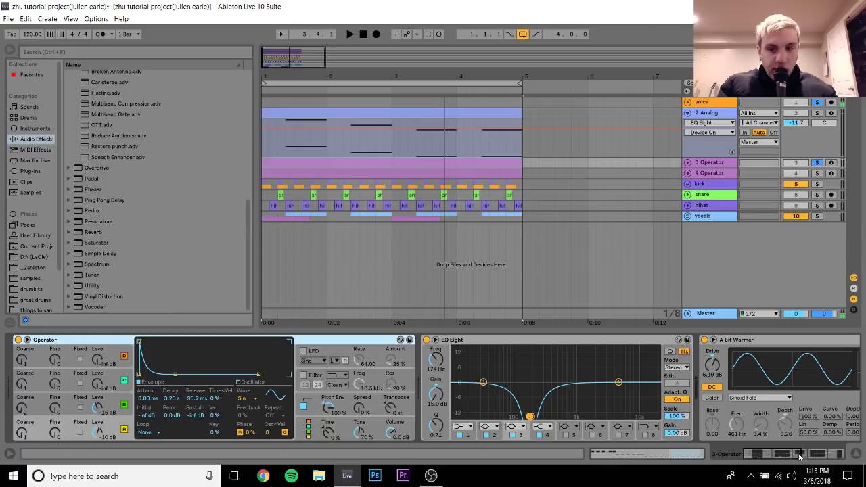
key("space")
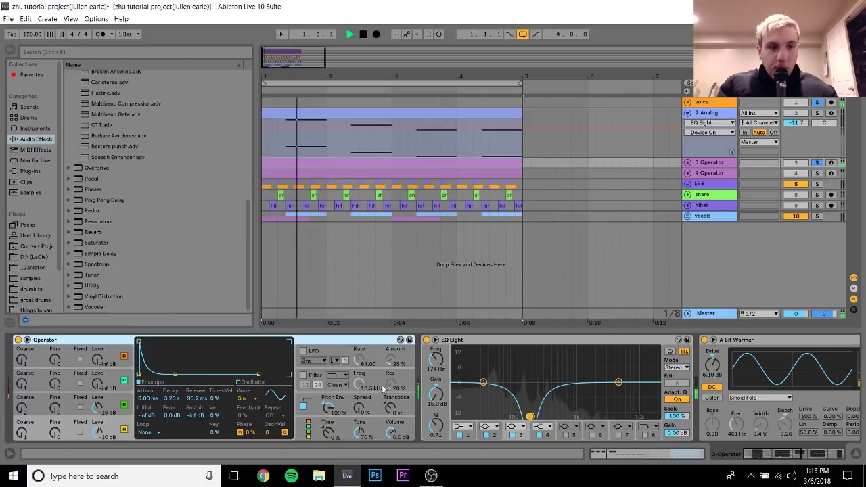
key("space")
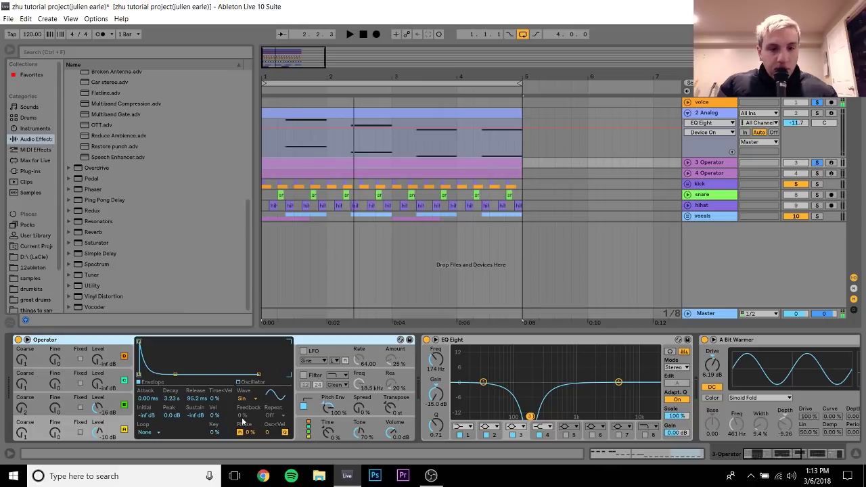
Examine the envelope and oscillator settings of 3 Operator's oscillators A and B, and audition the sound
left_click(122, 422)
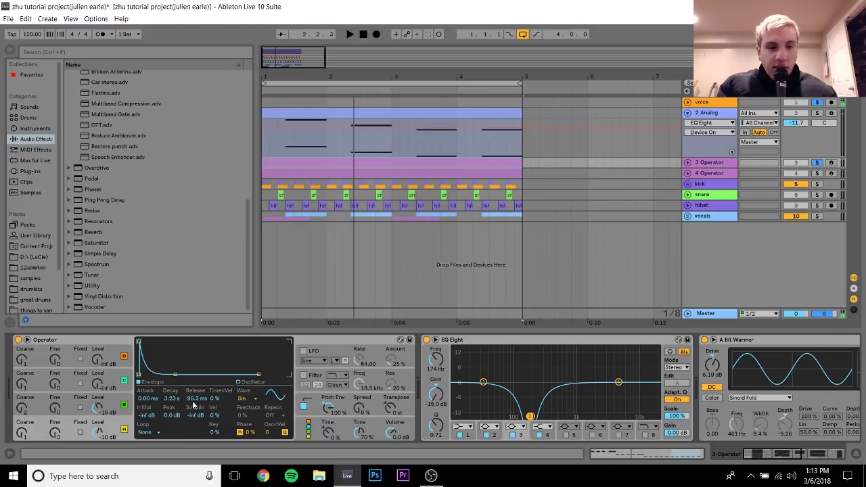
left_click(124, 398)
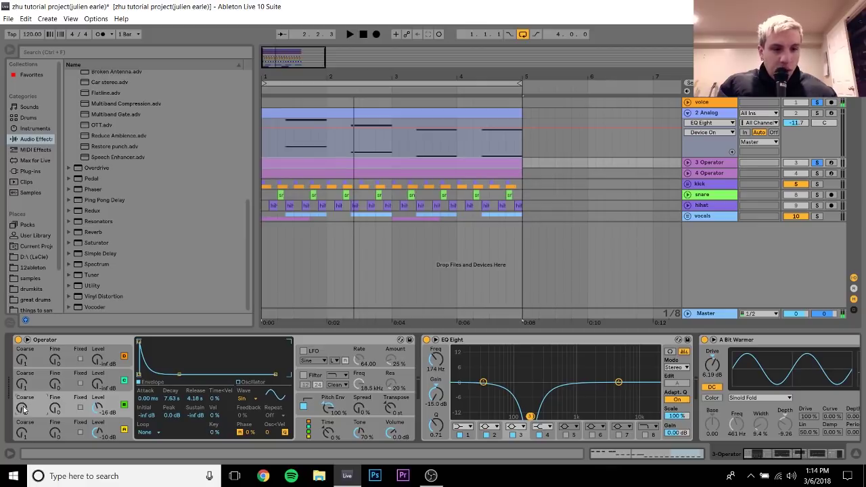
key("space")
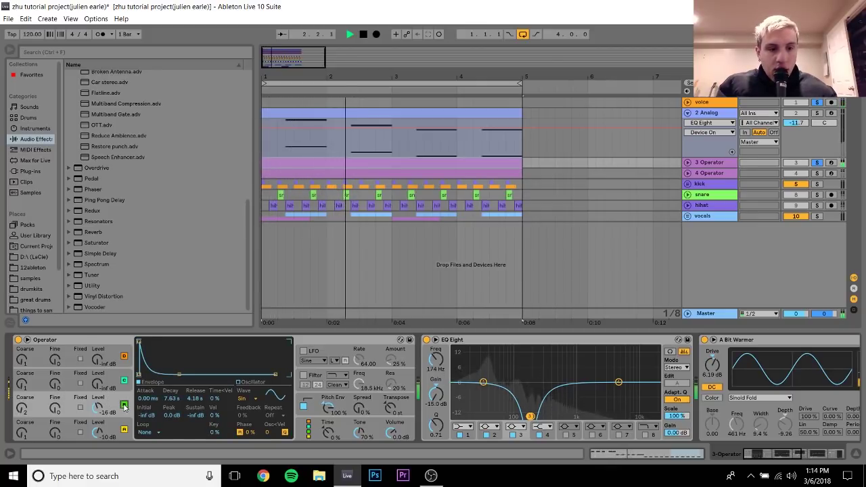
key("space")
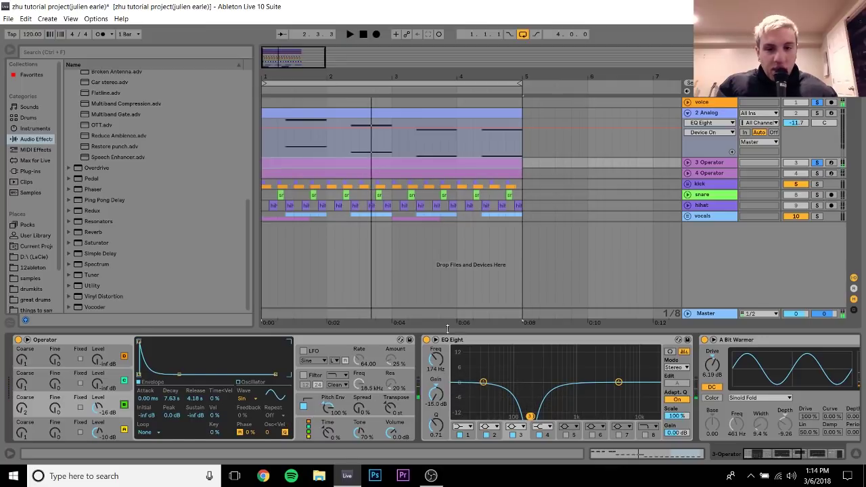
Bypass the first EQ Eight, A Bit Warmer and the second EQ Eight on the 3 Operator track
left_click(427, 340)
left_click(427, 340)
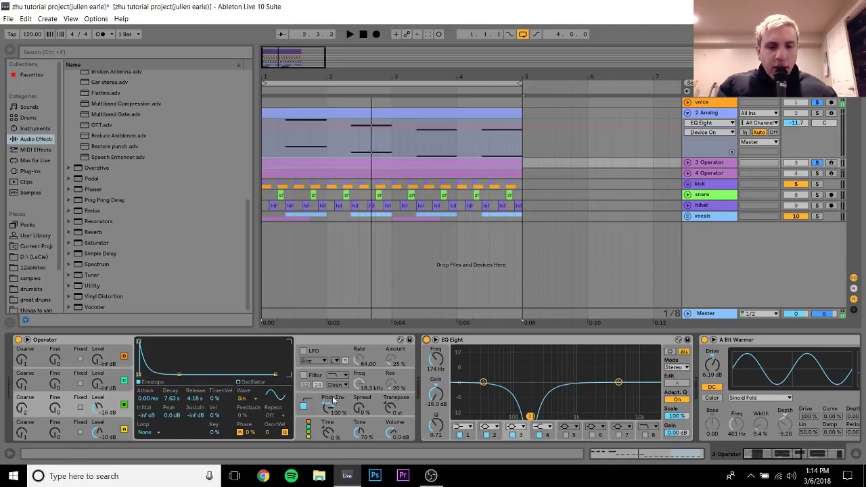
left_click(428, 339)
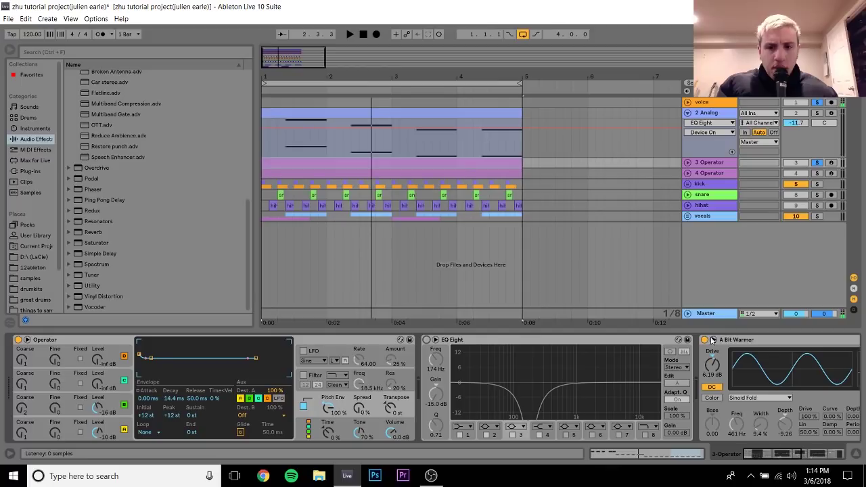
left_click(706, 340)
left_click_drag(774, 454, 756, 455)
left_click(564, 340)
Audition 3 Operator with its pitch envelope switched off and back on, and stop playback
key("space")
left_click(303, 408)
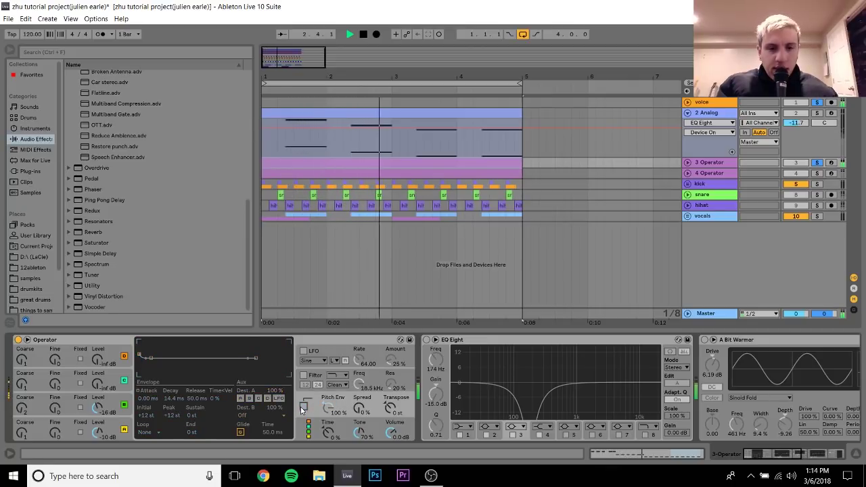
left_click(303, 407)
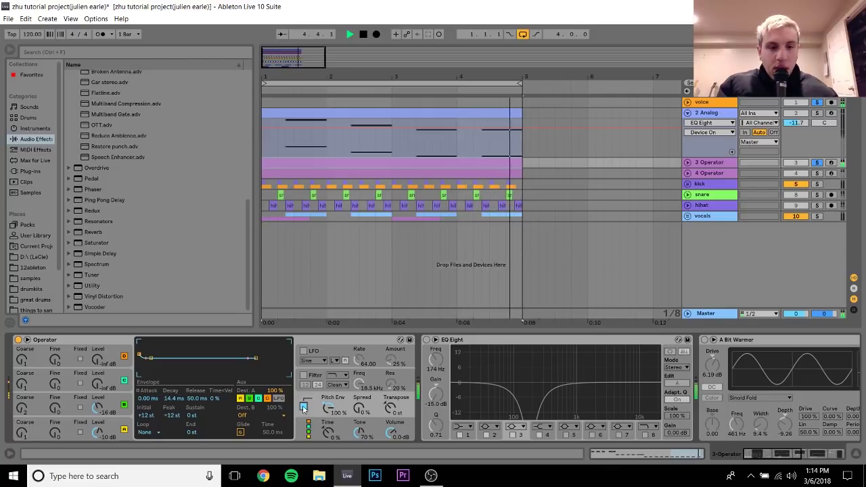
key("space")
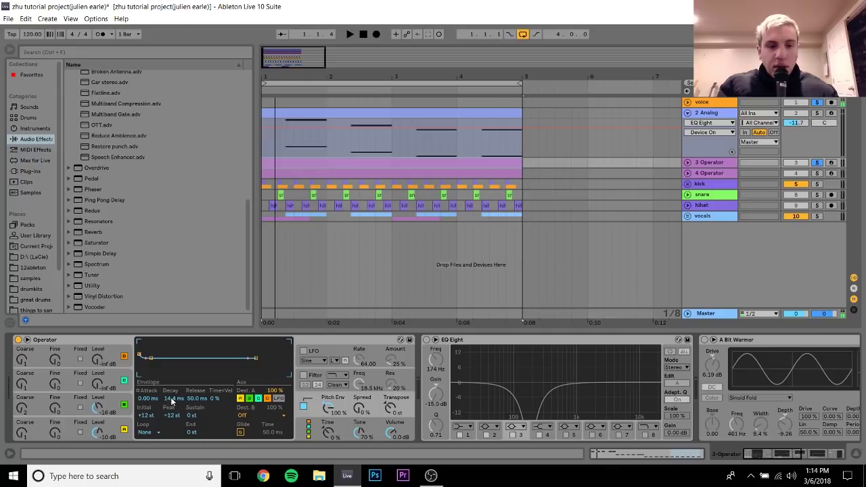
Try a longer pitch envelope decay on 3 Operator during playback and restore it to 14.4 ms
key("space")
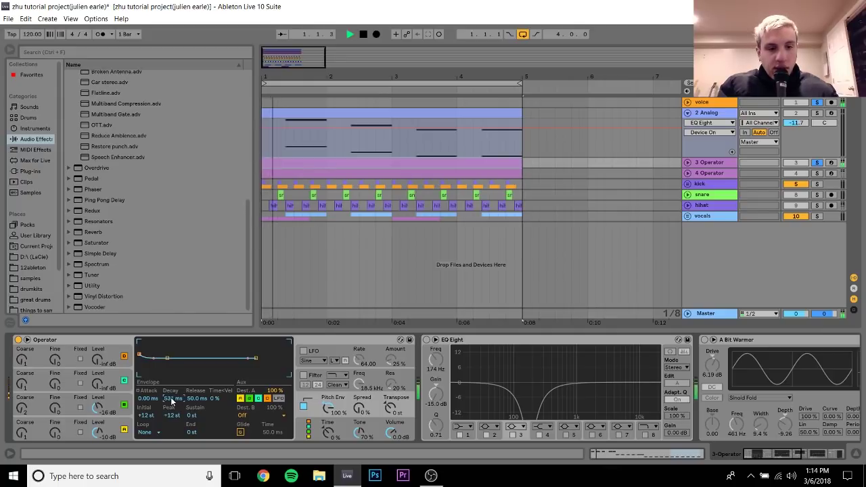
left_click_drag(172, 401, 173, 421)
key("space")
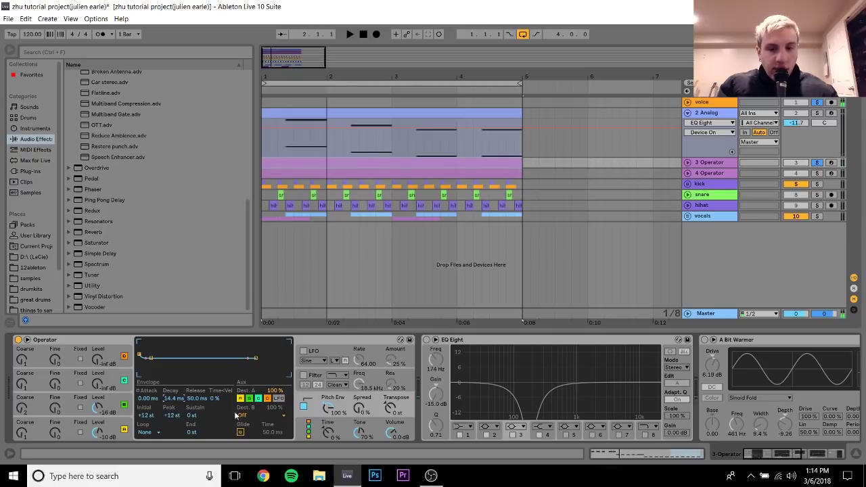
Re-enable the first EQ Eight on 3 Operator, shift its band 3 dip to 186 Hz, and play the result
left_click(426, 339)
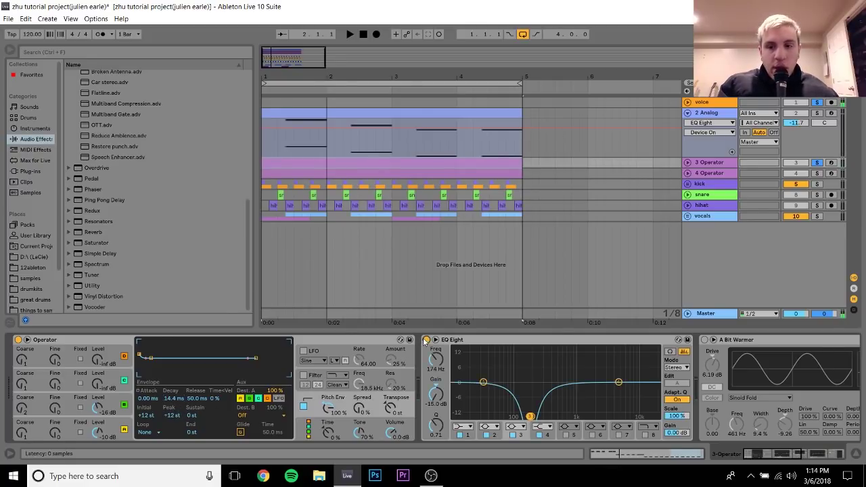
left_click_drag(725, 456, 729, 456)
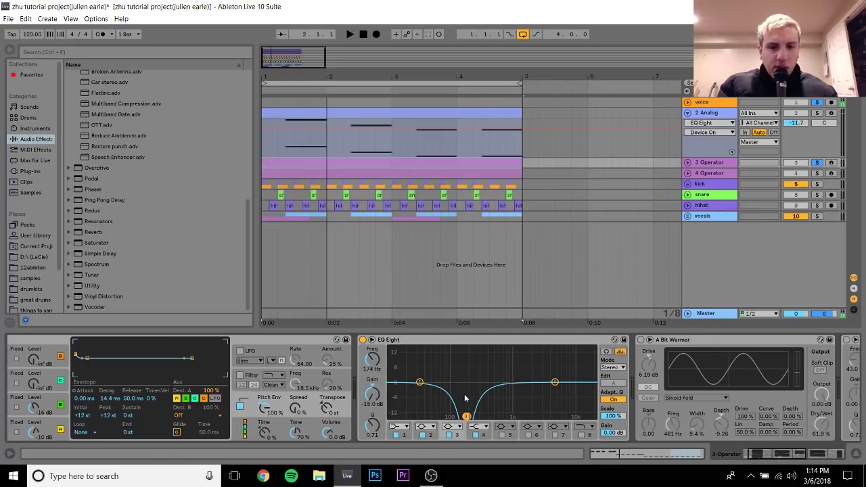
mouse_move(467, 417)
left_mouse_down()
mouse_move(460, 351)
mouse_move(476, 354)
mouse_move(464, 349)
mouse_move(466, 416)
left_mouse_up()
key("space")
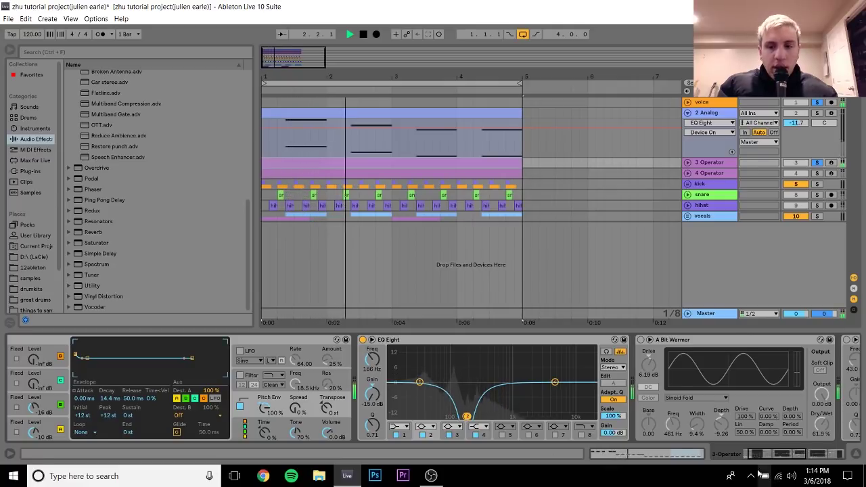
Re-enable A Bit Warmer and the second EQ Eight during playback, and show the sidechained Compressor ending the 3 Operator chain
left_click_drag(765, 458, 778, 460)
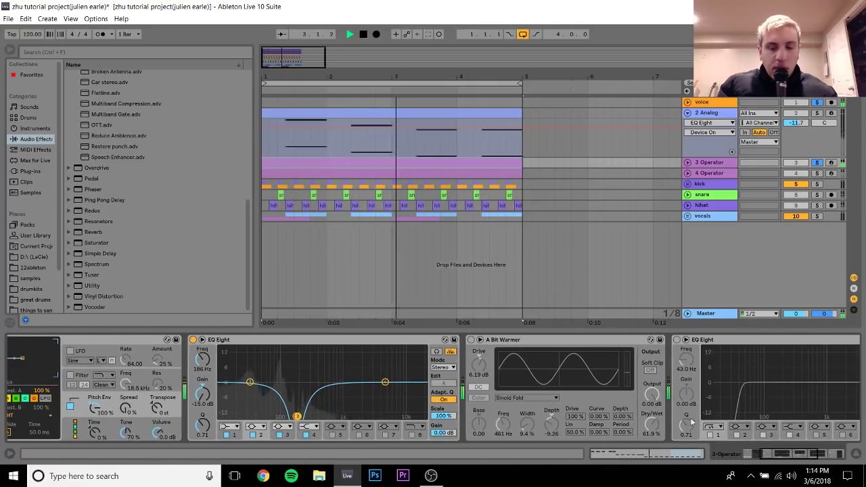
left_click(472, 340)
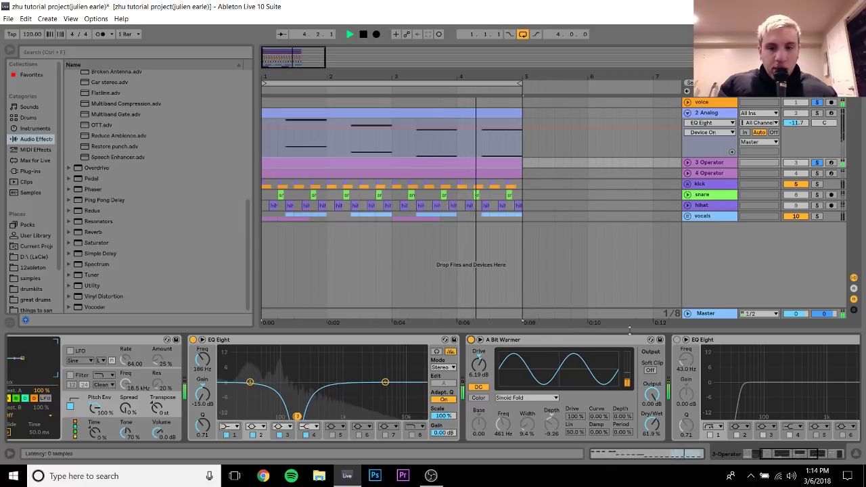
left_click(814, 455)
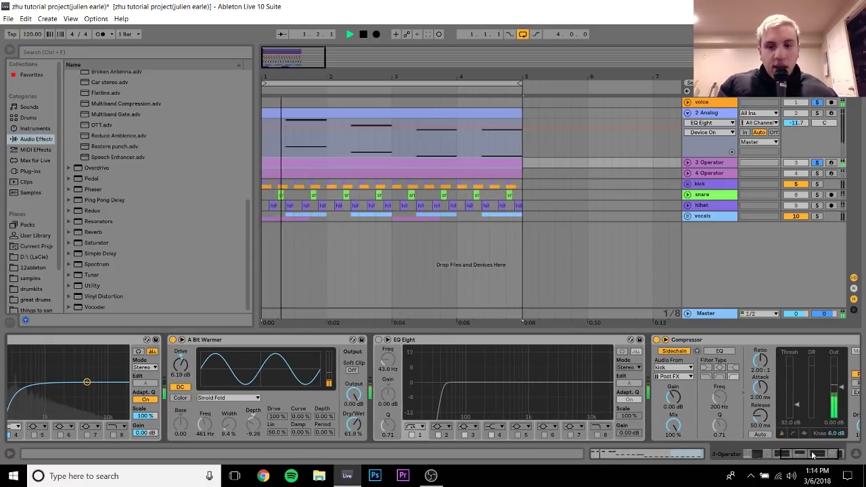
left_click(815, 455)
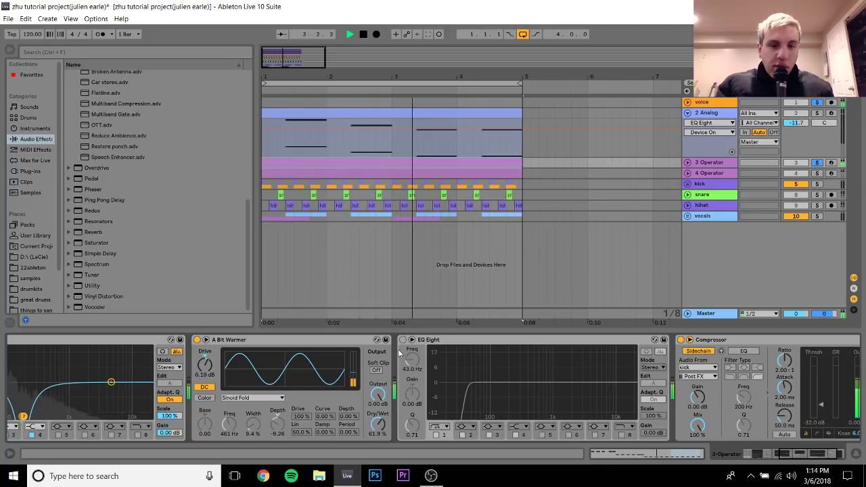
left_click(402, 339)
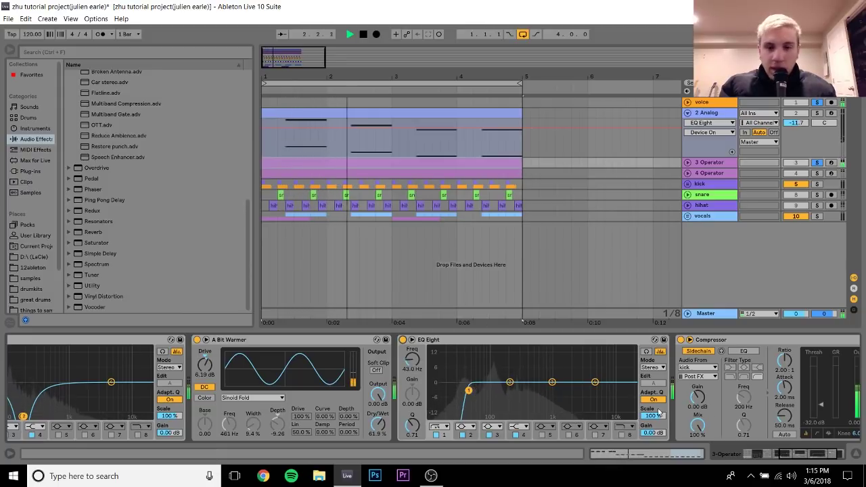
left_click_drag(785, 453, 842, 454)
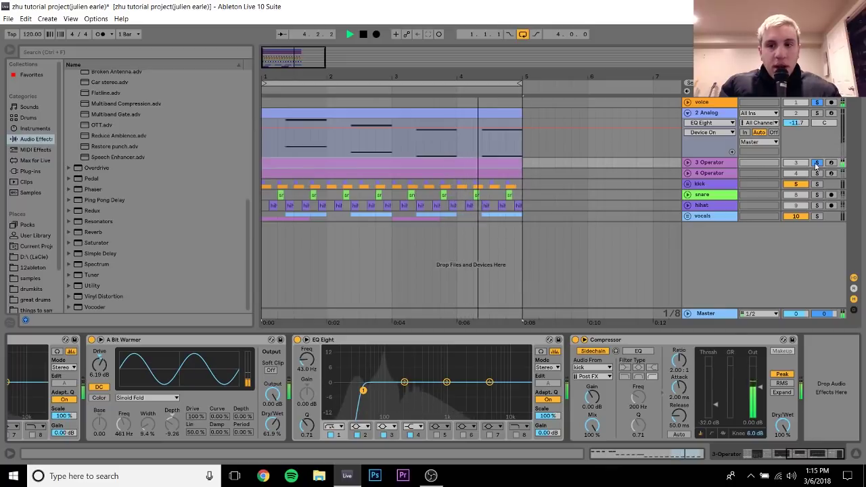
Solo 4 Operator in place of 3 Operator and examine its oscillator A envelope and pitch envelope
left_click(710, 174)
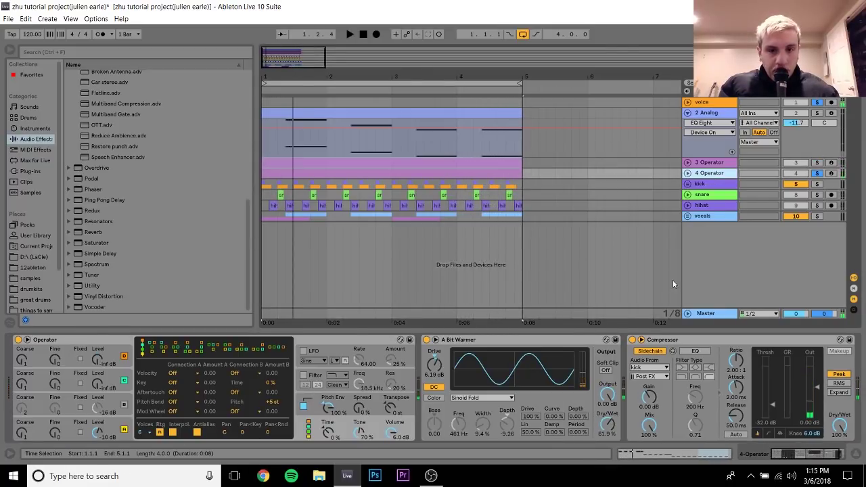
left_click(125, 427)
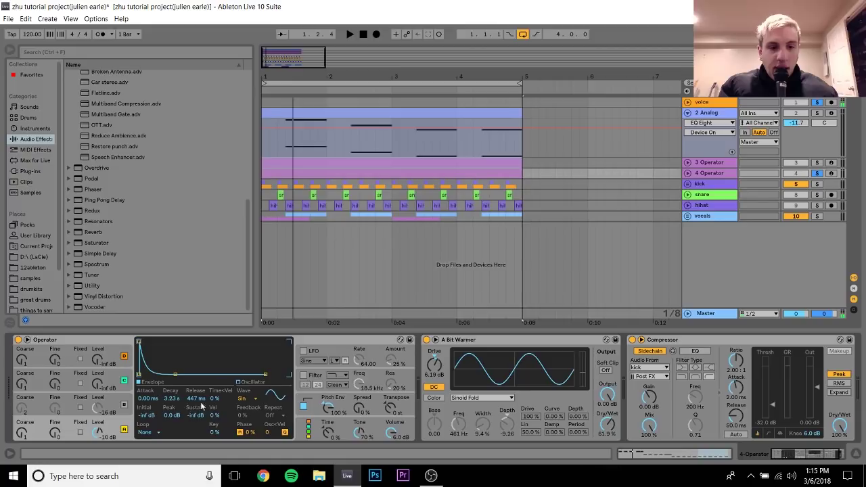
left_click(311, 403)
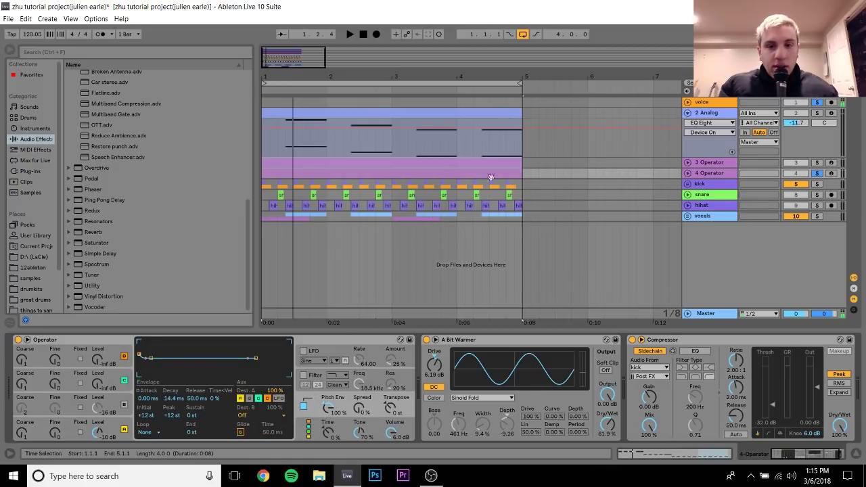
Compare the 3 Operator and 4 Operator device chains by alternating between the two tracks
left_click(745, 163)
left_click(745, 173)
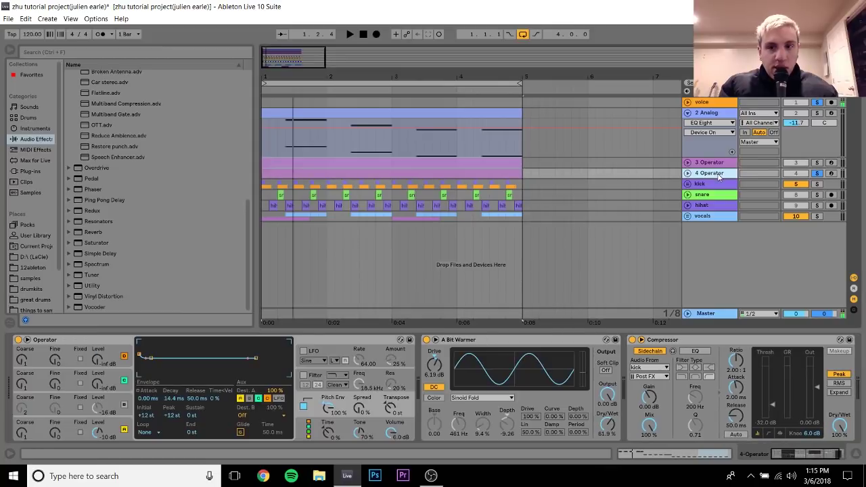
left_click(720, 162)
left_click(717, 172)
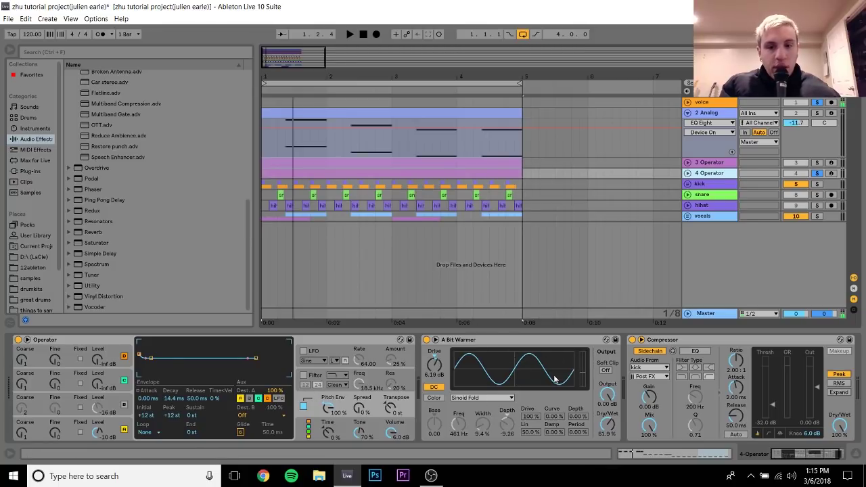
left_click(715, 164)
left_click(717, 173)
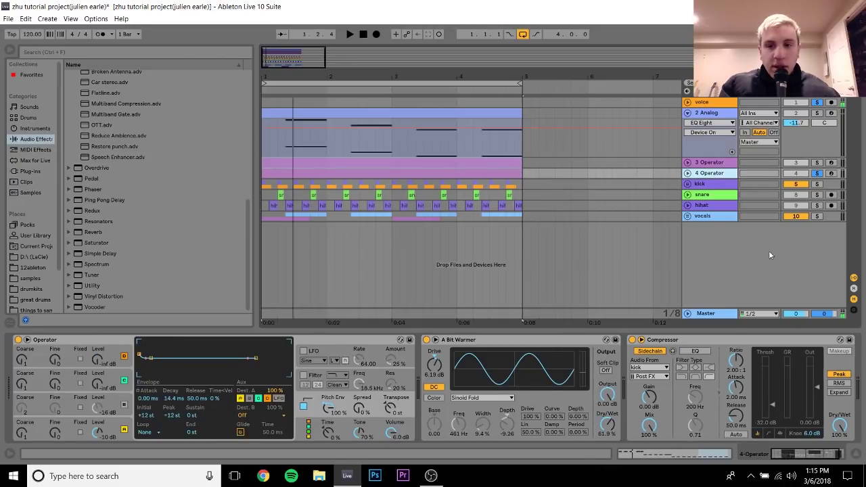
Solo the kick group instead of 4 Operator, unfold it to show its two kick layers, and play it
left_click(817, 174)
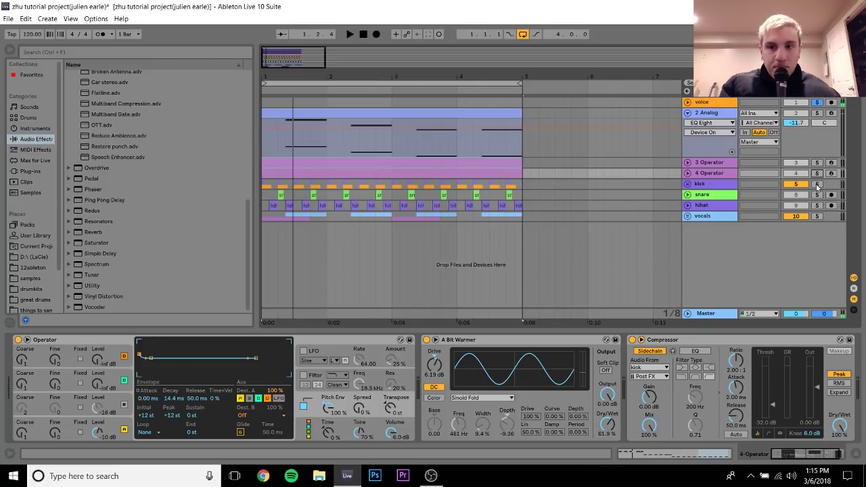
left_click(720, 185)
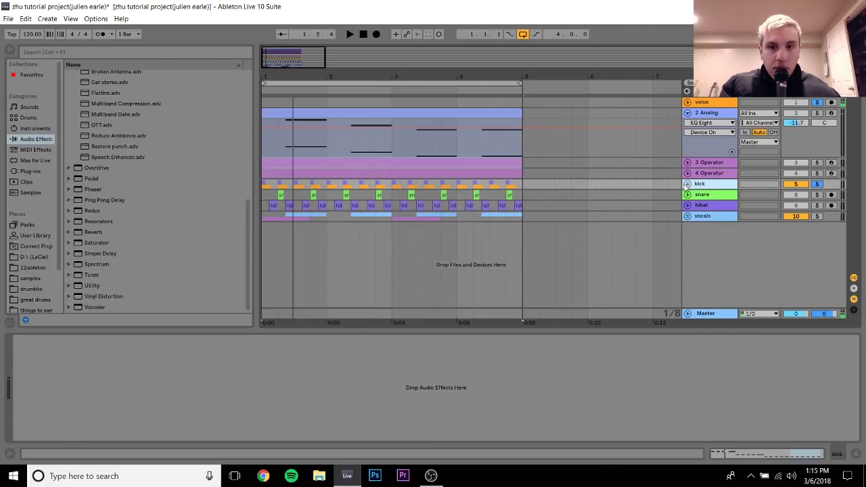
left_click(688, 184)
left_click_drag(266, 73, 266, 73)
key("space")
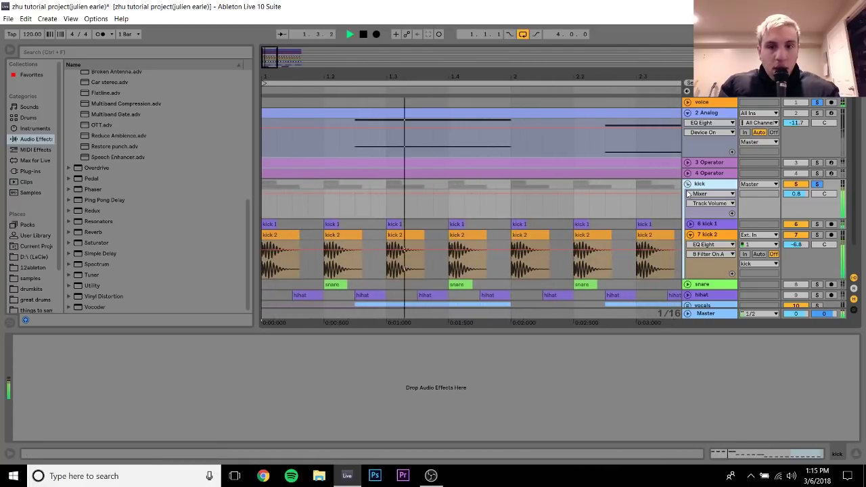
Audition the kick 1 layer on its own and examine its EQ Eight, briefly trying a smaller high-shelf cut
left_click(817, 224)
left_click(817, 185)
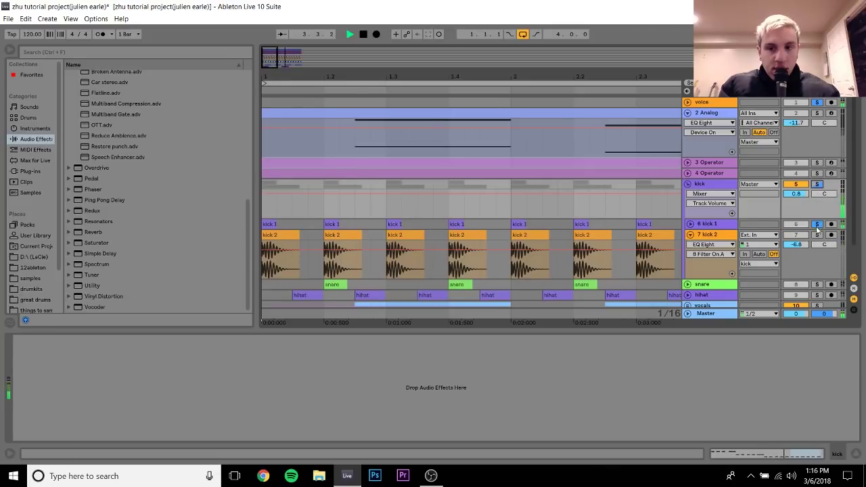
left_click(746, 226)
key("space")
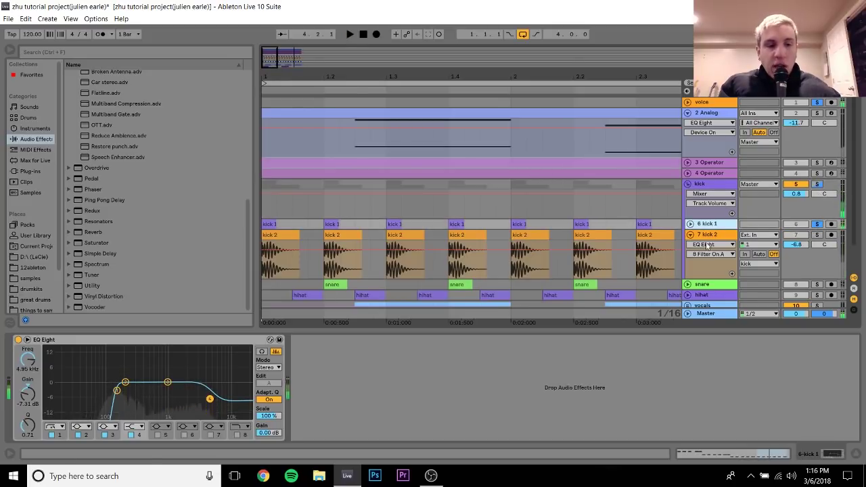
left_click(709, 234)
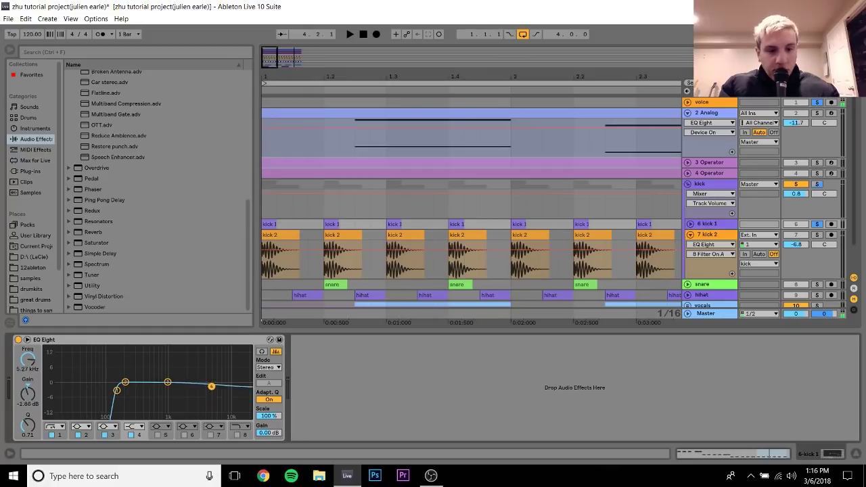
Audition the kick 2 layer on its own with its EQ Eight bypassed and re-enabled, and stop playback
key("space")
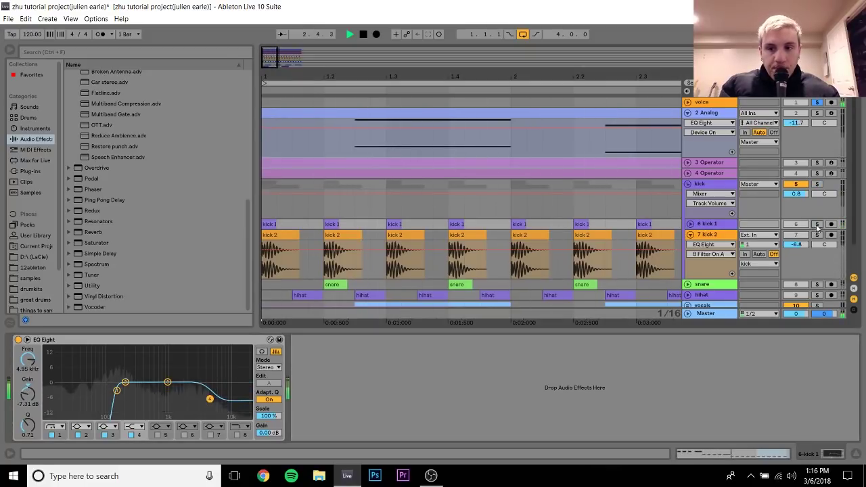
left_click(817, 235)
left_click(709, 235)
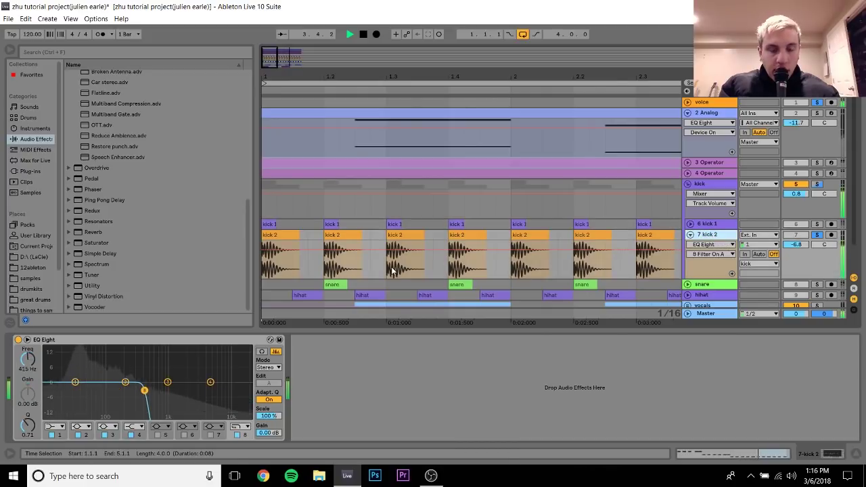
left_click(20, 342)
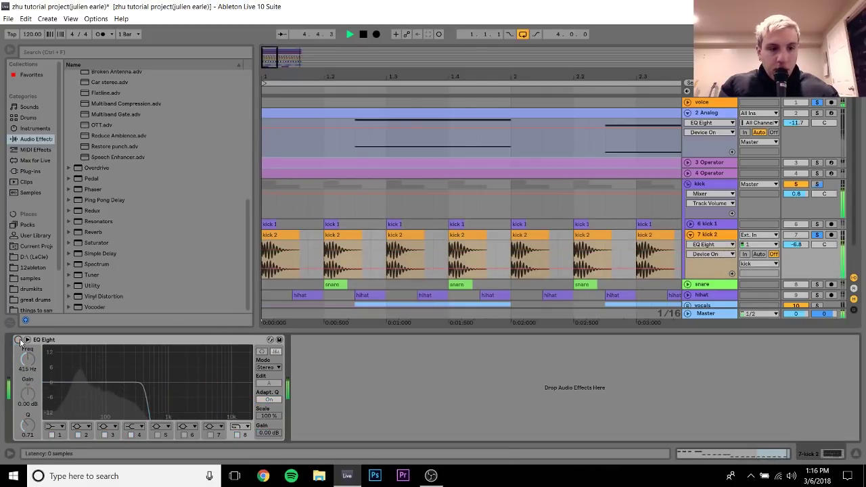
key("space")
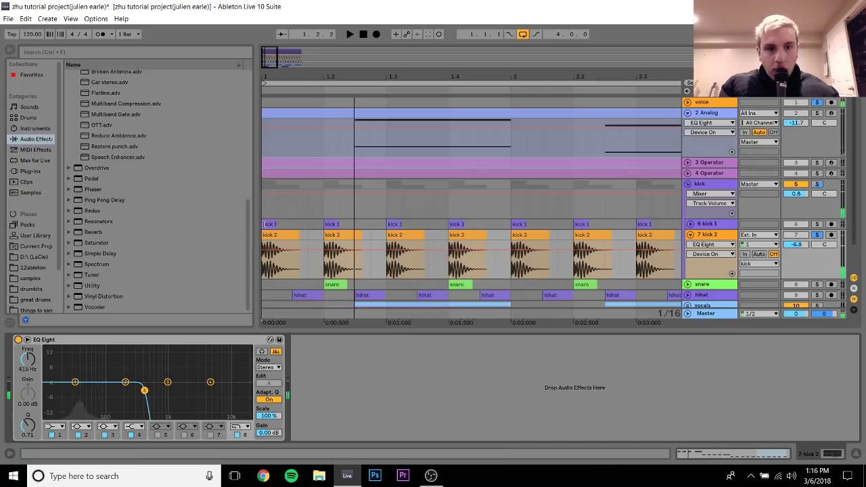
Play from the first kick 2 clip and solo the whole kick group to hear both layers together
left_click(283, 239)
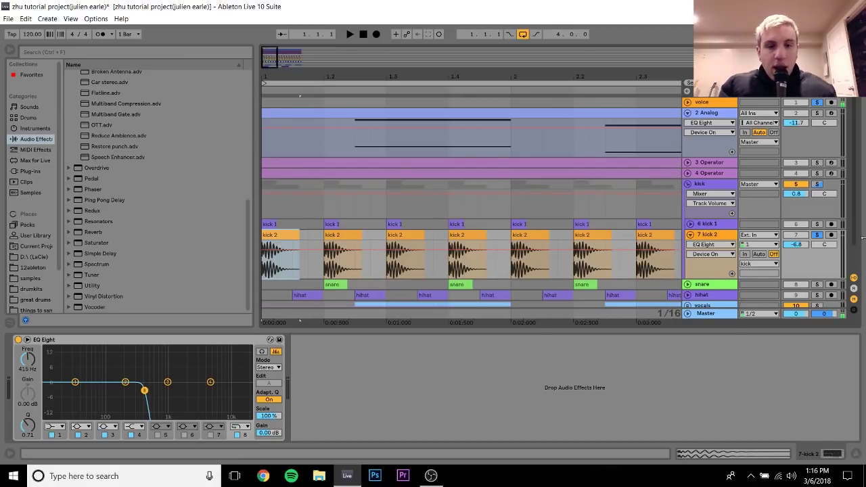
key("space")
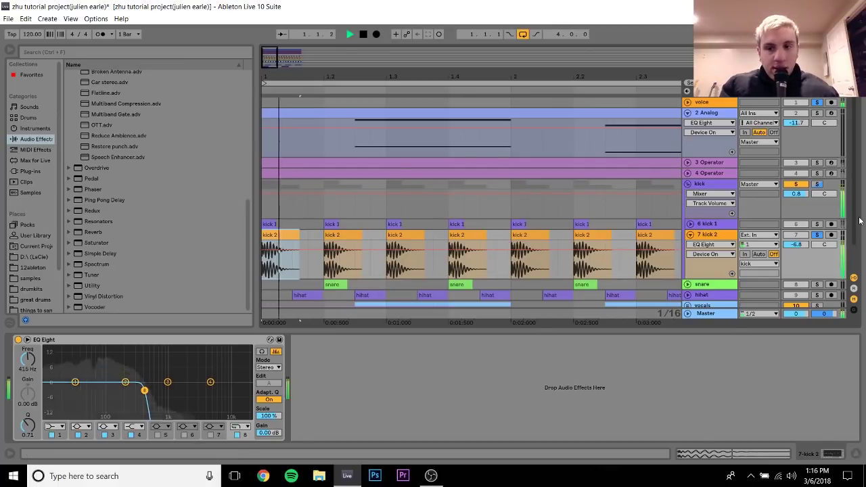
left_click(817, 224)
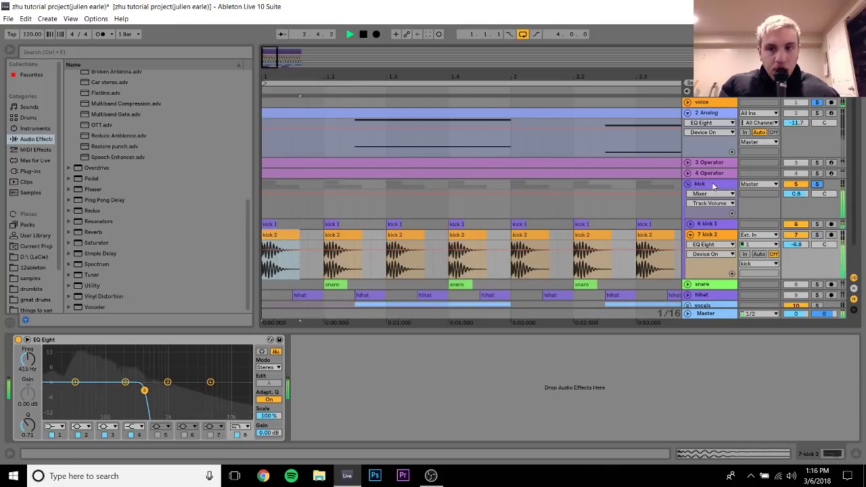
Unfold the kick 1 layer to compare its volume with kick 2, stop playback and fold the kick group
left_click(713, 185)
left_click(689, 225)
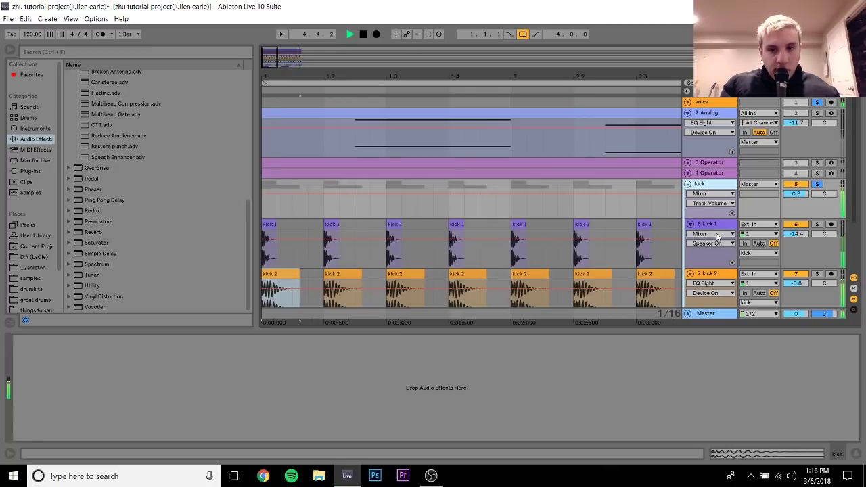
left_click(701, 227)
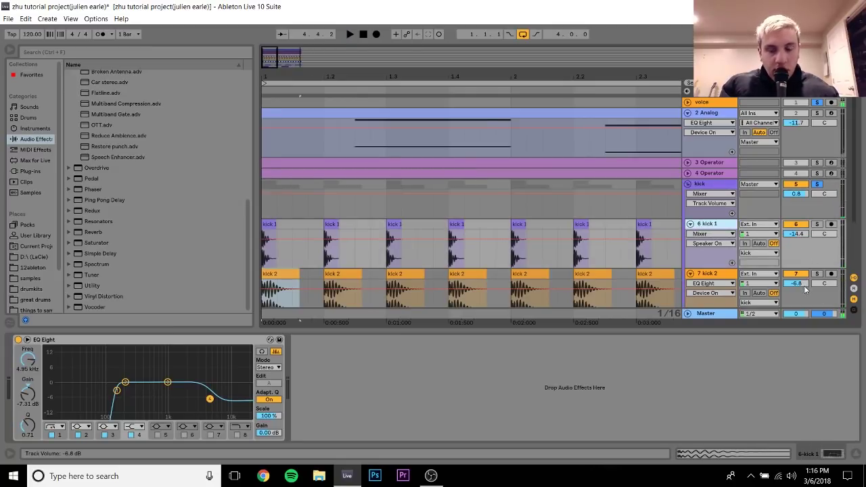
left_click(687, 184)
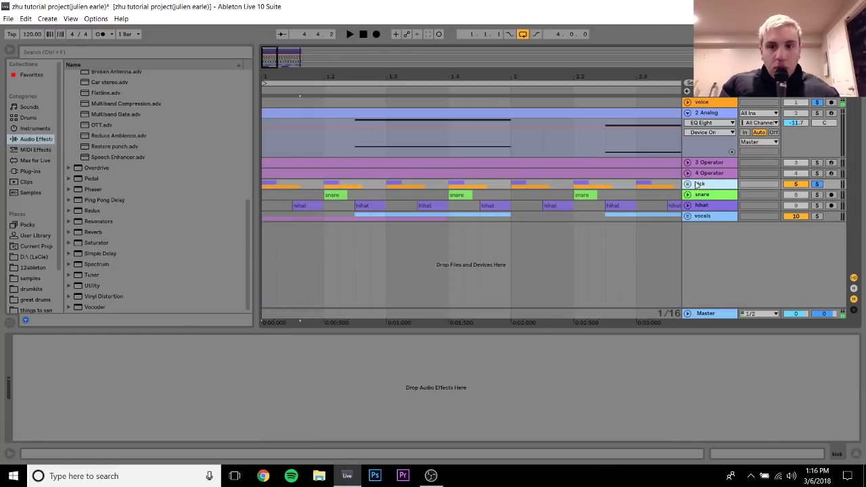
left_click(688, 184)
left_click(688, 185)
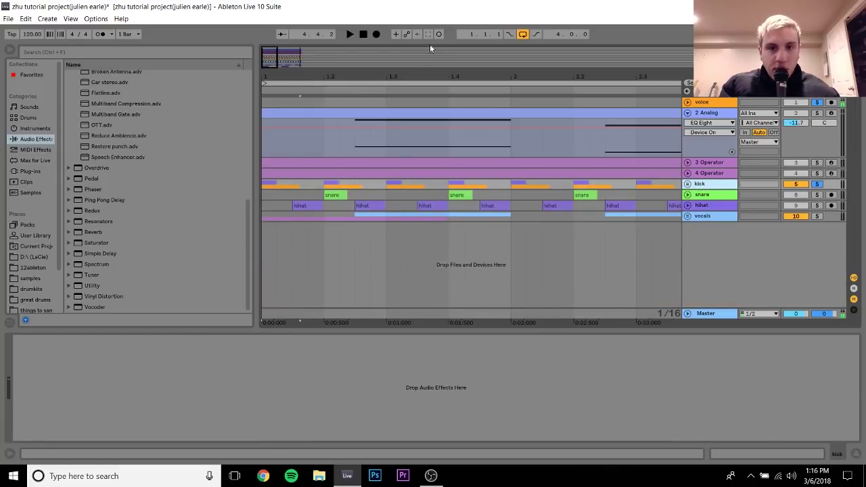
Solo the snare and hihat tracks instead of the kick group, play them briefly and stop
left_click_drag(448, 76, 307, 77)
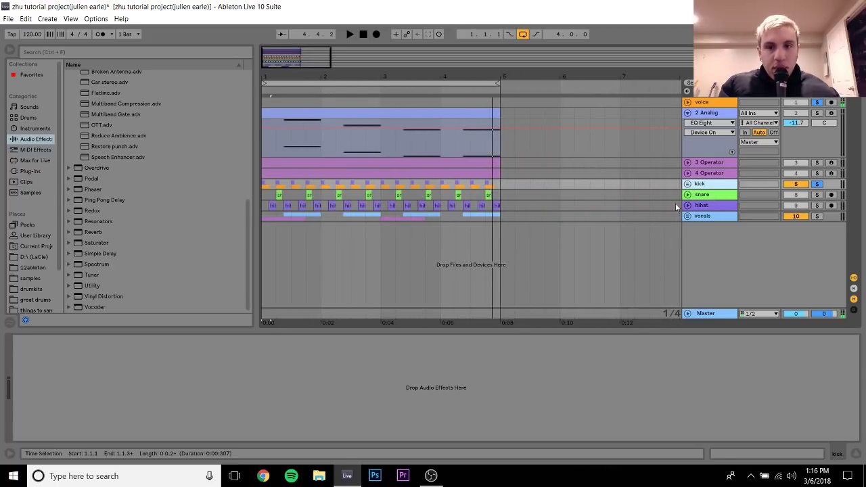
left_click(817, 185)
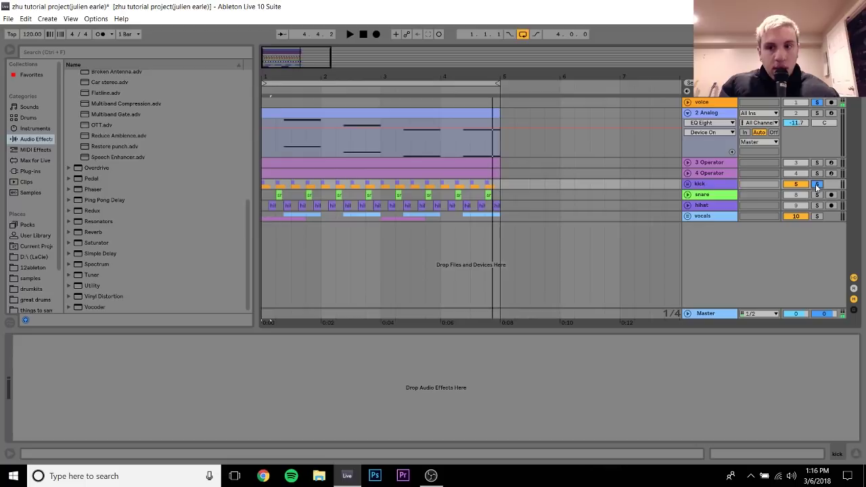
key("space")
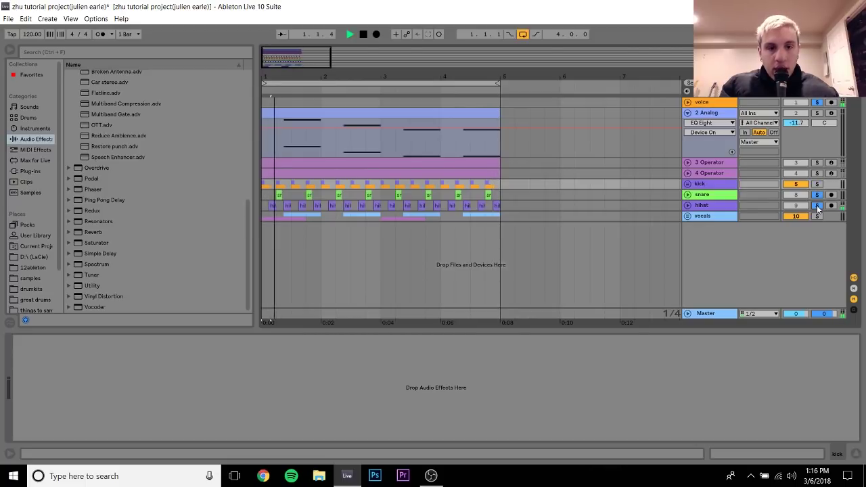
left_click(714, 205)
left_click(706, 195)
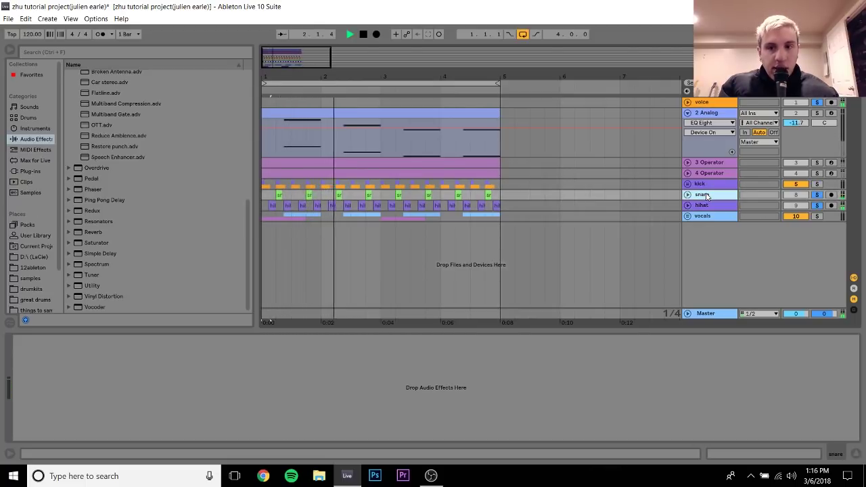
key("space")
Unfold the snare and hihat tracks to examine where their clips fall, and play them from the start
left_click(688, 195)
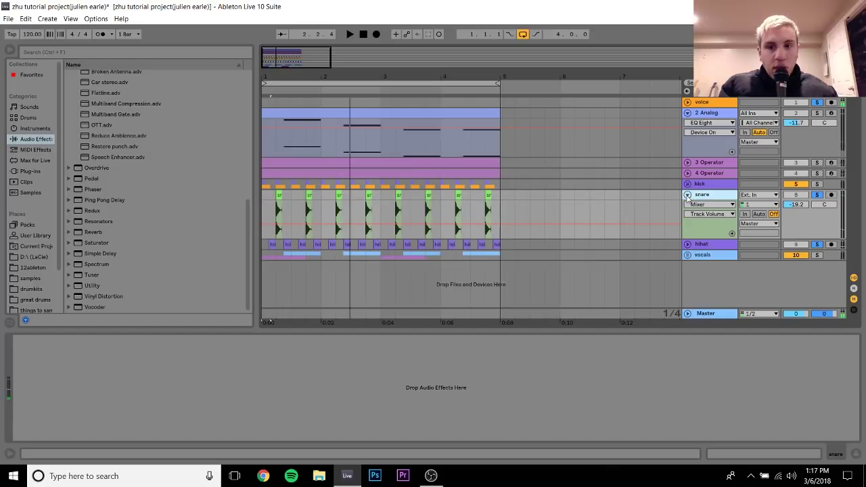
left_click(688, 244)
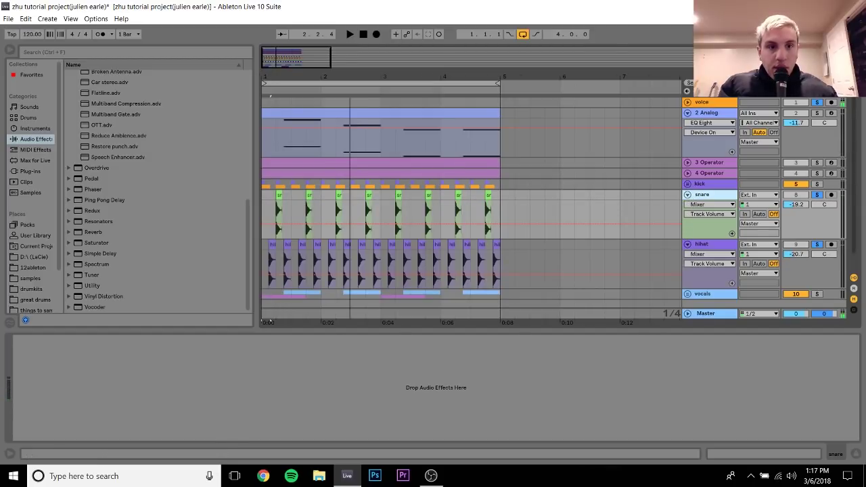
left_click_drag(285, 76, 284, 128)
key("space")
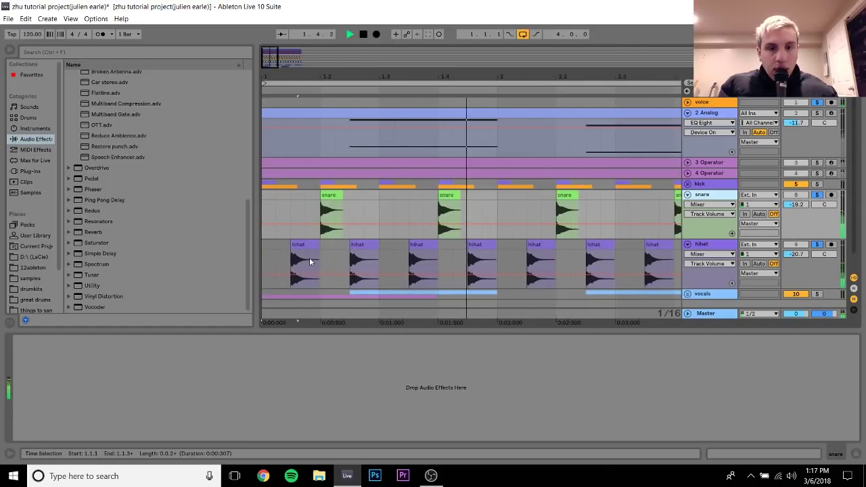
key("space")
mouse_move(262, 268)
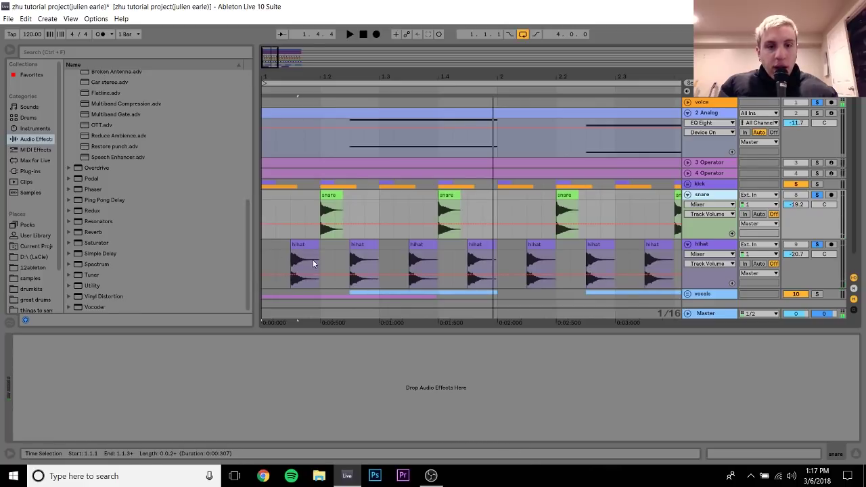
Add the kick group to the soloed snare and hihat, fold both tracks, and audition the full drum pattern
left_click(688, 196)
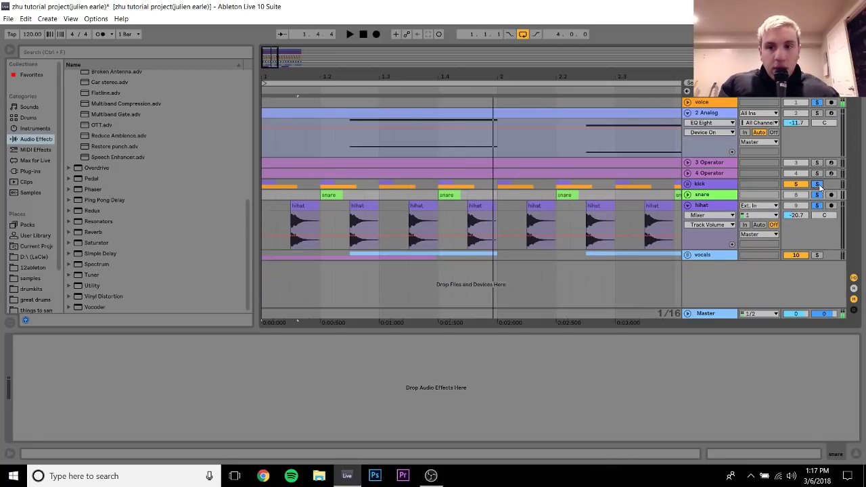
key("space")
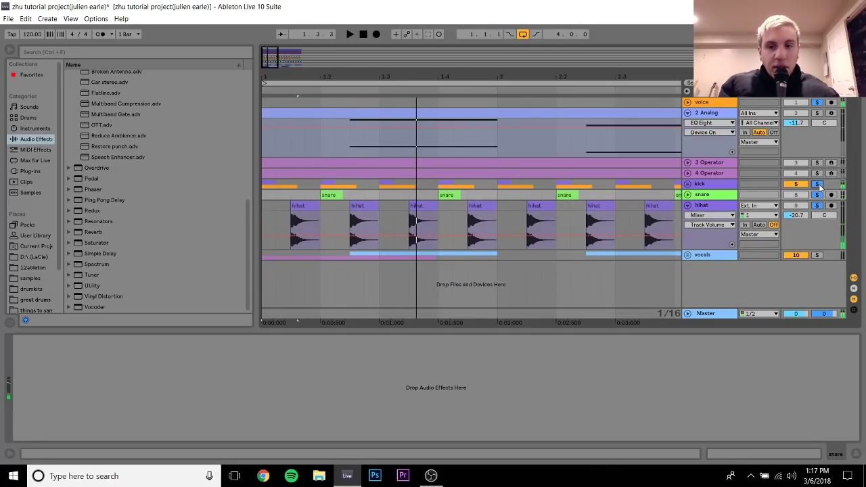
left_click(688, 206)
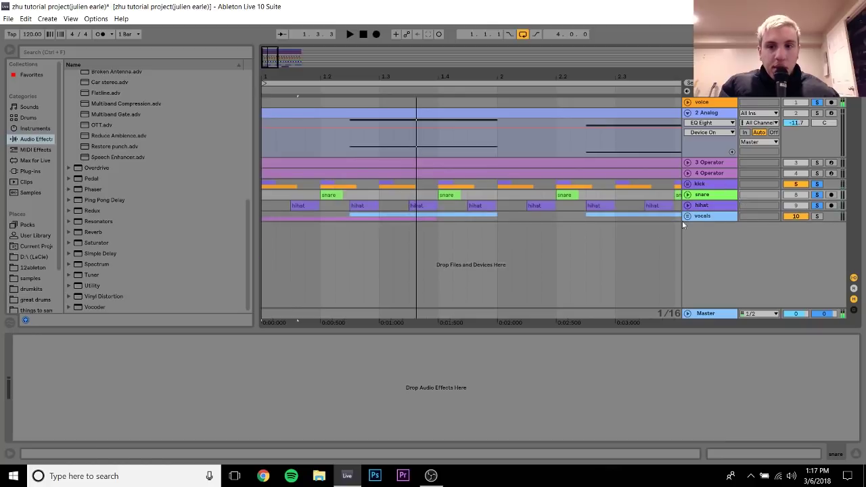
key("space")
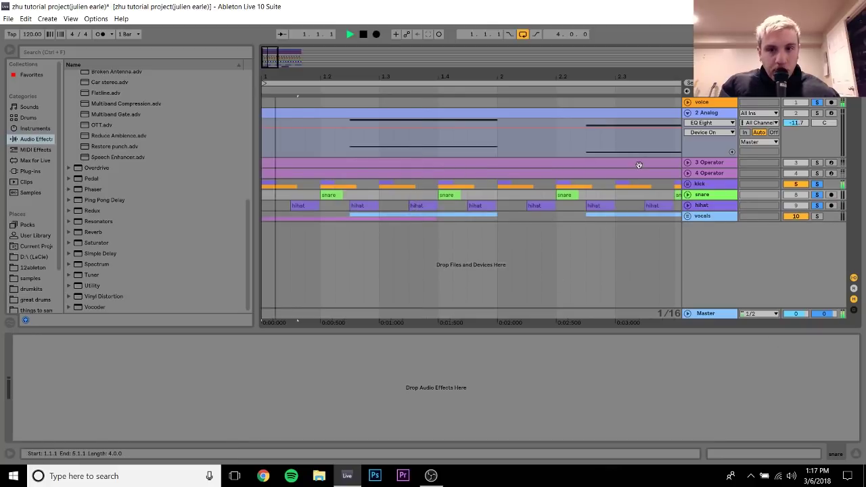
left_click_drag(489, 76, 267, 79)
key("space")
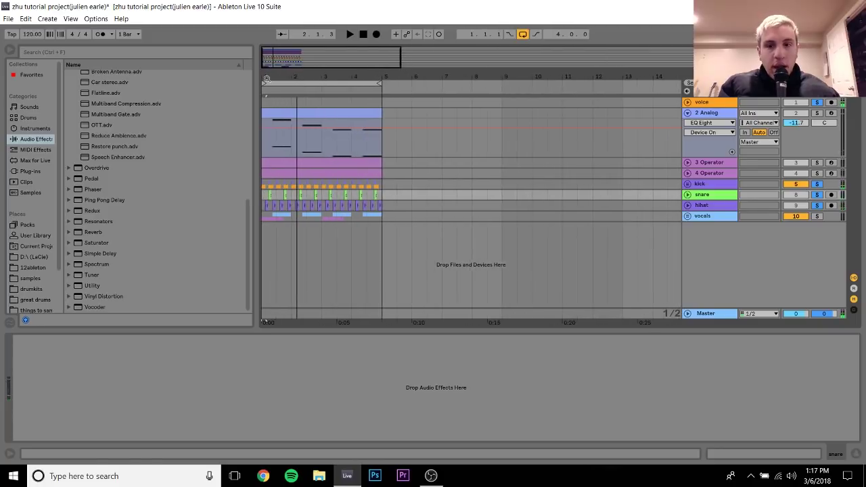
Remove the solo from the kick, snare and hihat, unfold and solo the vocals group, and play it
left_click(817, 204)
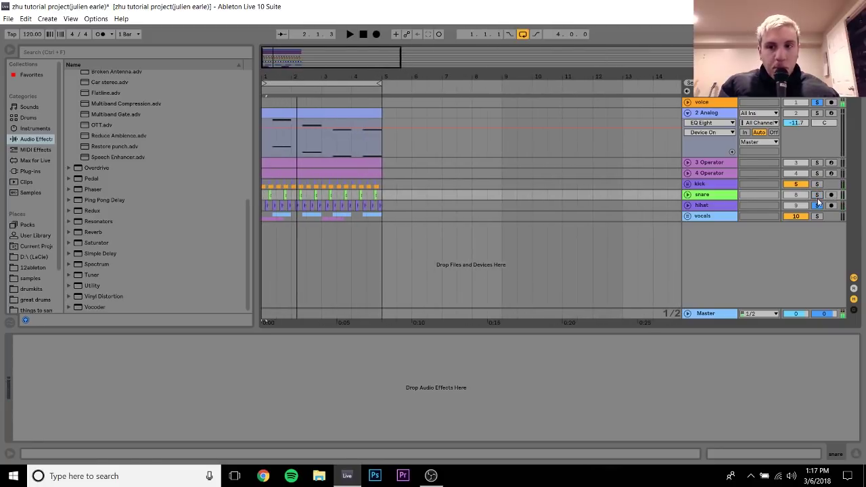
left_click(817, 204)
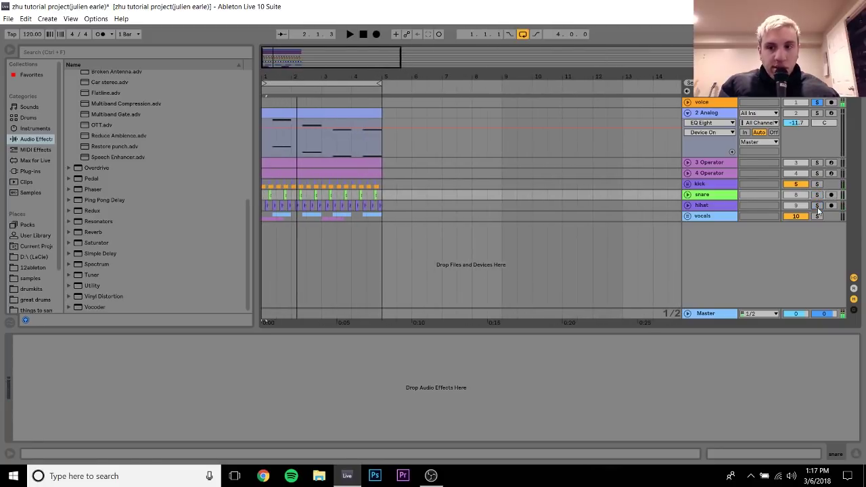
left_click(687, 217)
key("space")
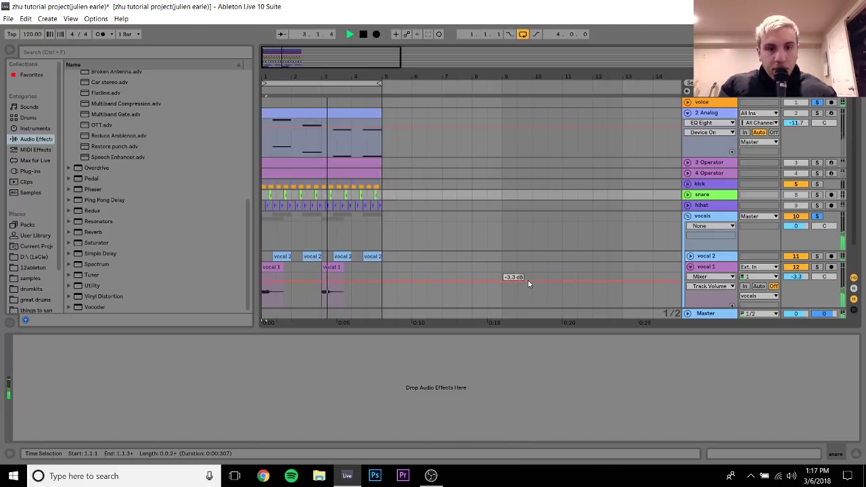
key("space")
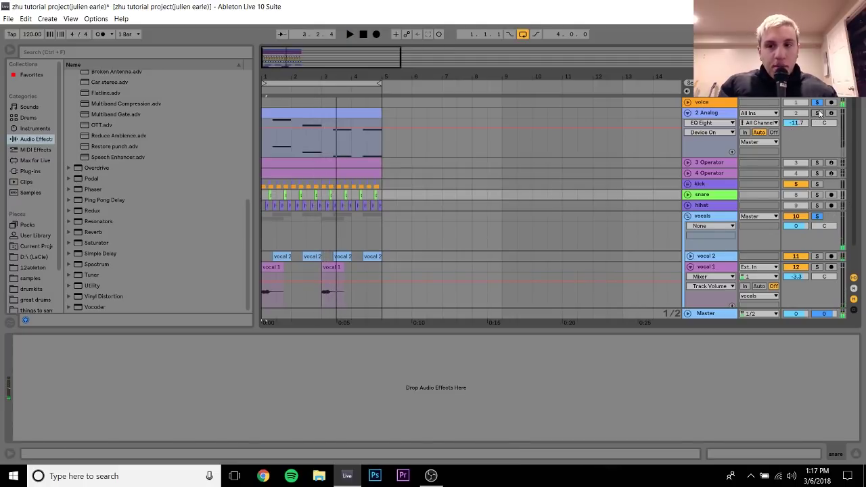
Solo 2 Analog along with the vocals group and play the two together
key("space")
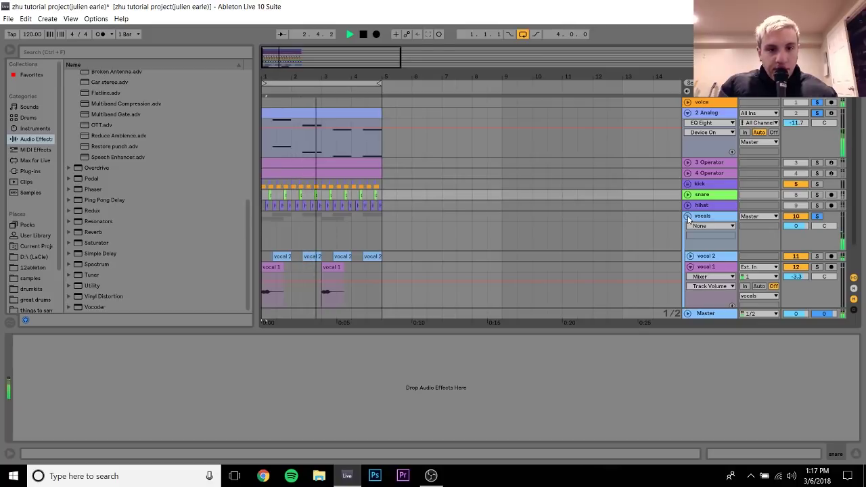
key("space")
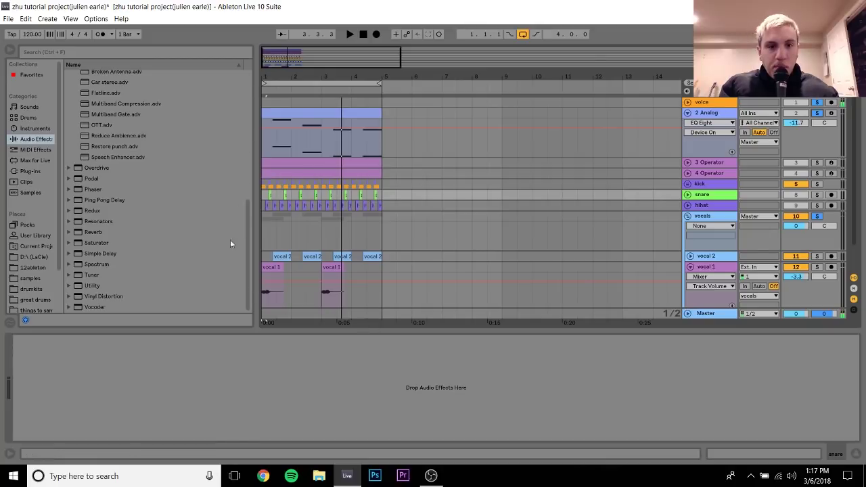
left_click_drag(268, 78, 268, 100)
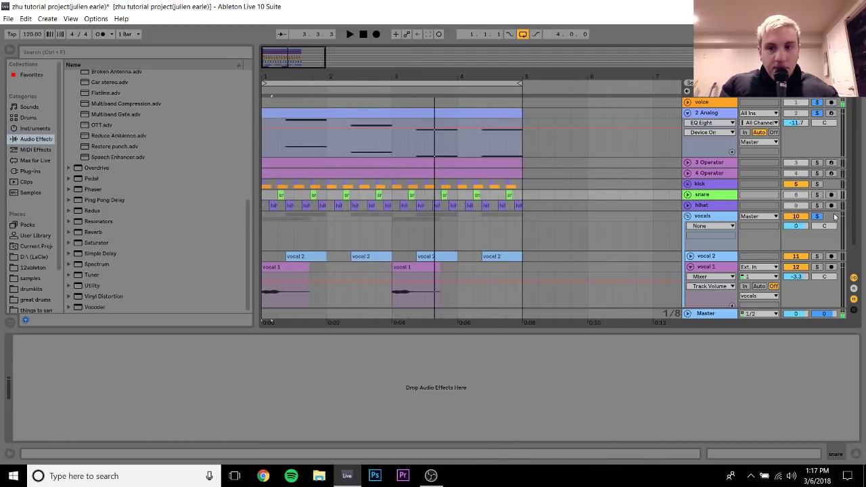
Clear all track solos, fold the vocals group, select the 2 Analog clip and play the full arrangement
left_click(817, 217)
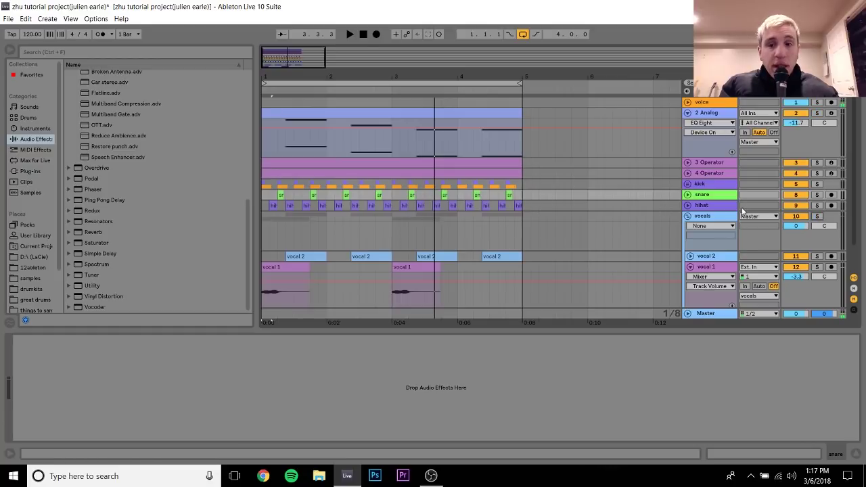
left_click(711, 216)
left_click(688, 216)
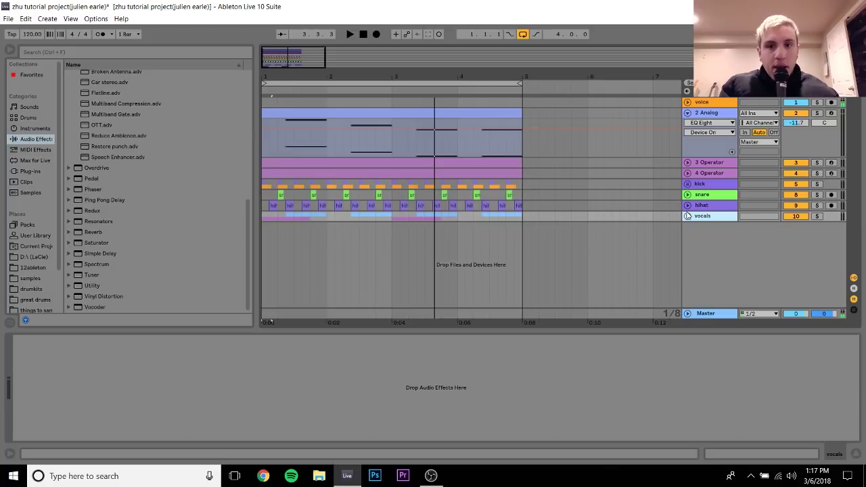
left_click(310, 115)
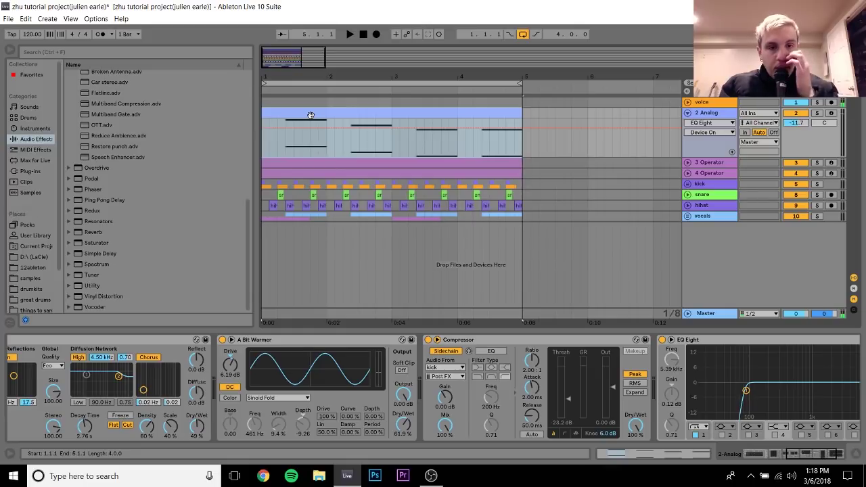
key("space")
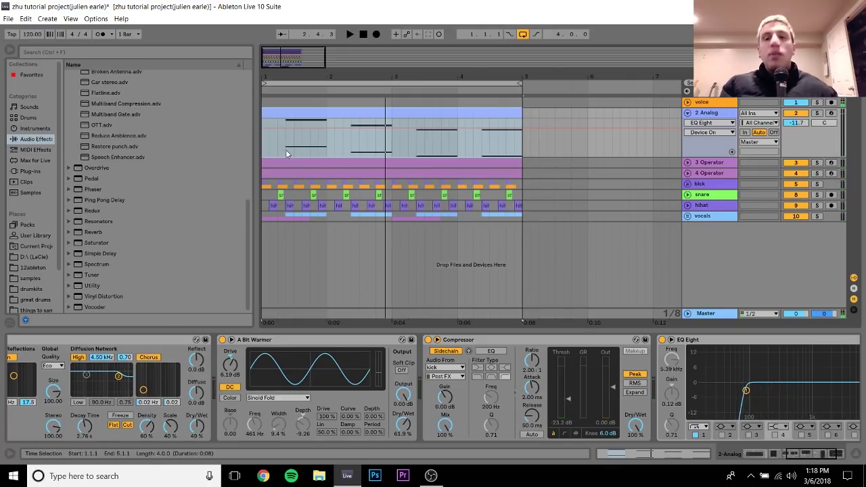
Unfold and solo the vocals group, select the first vocal 1 clip to show its Reverb and Compressor, and play it
left_click(688, 216)
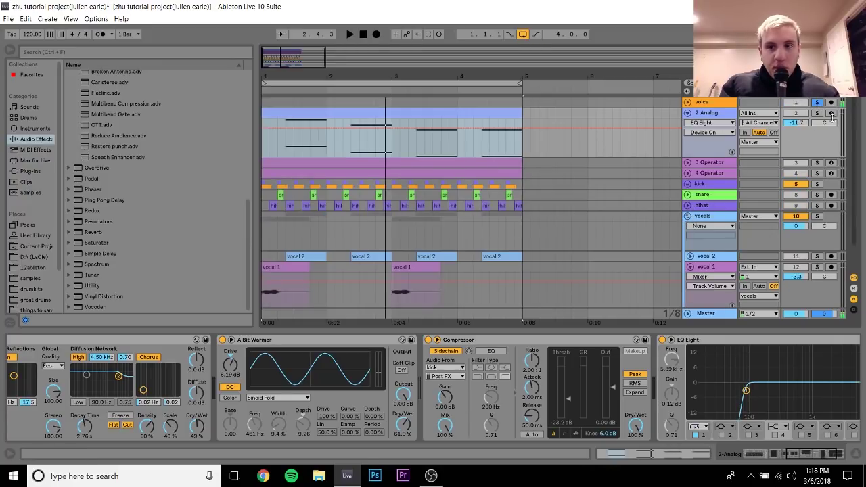
scroll(853, 153, "down", 1)
left_click(817, 187)
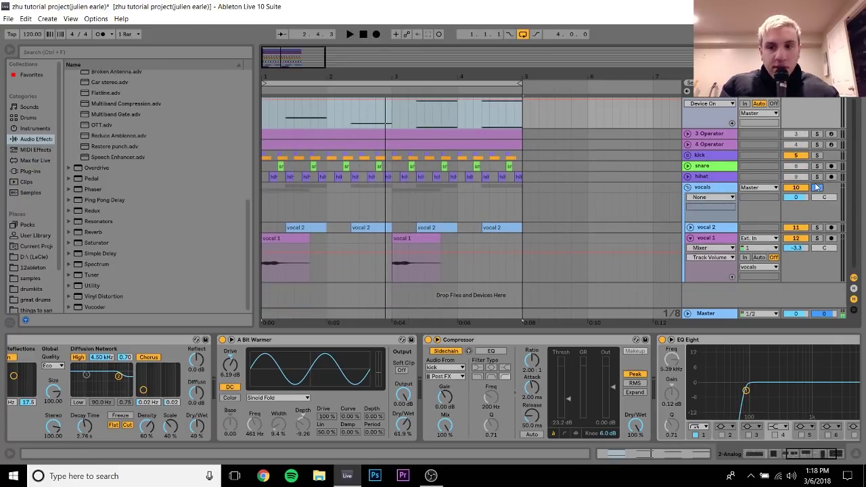
left_click(291, 238)
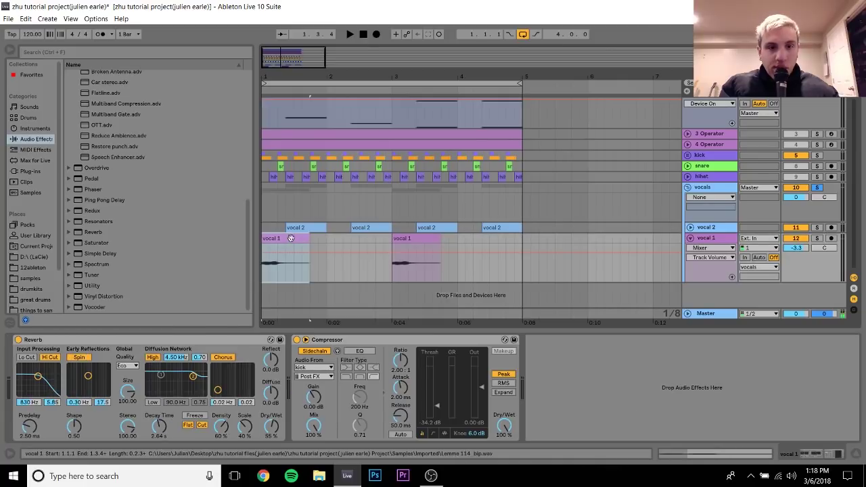
key("space")
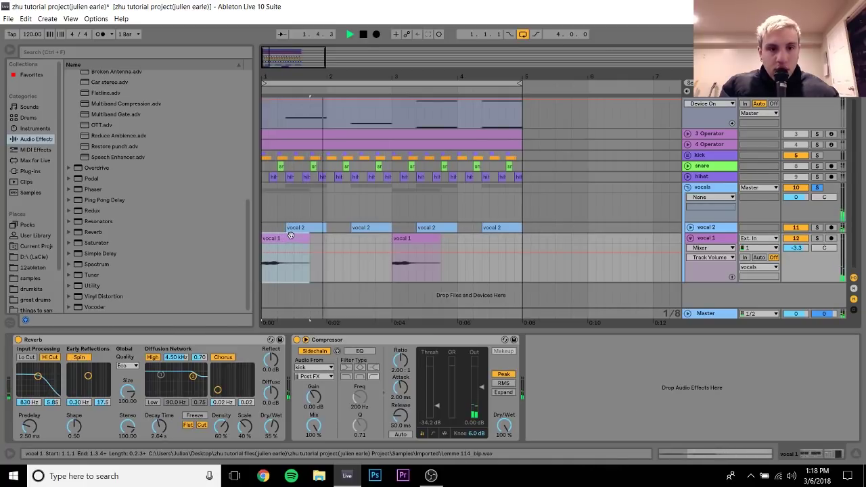
key("space")
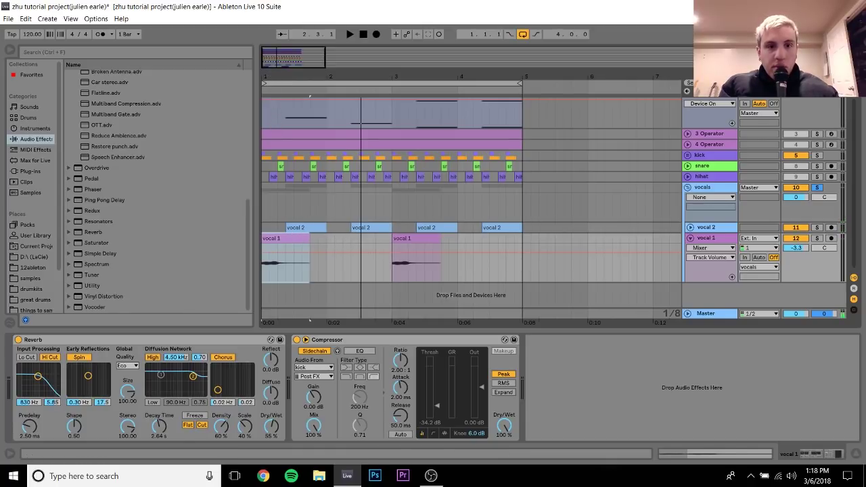
Select the time range from 3.1.1 to 3.1.3 on the vocal 2 track, above the second vocal 1 clip
left_click_drag(272, 74, 272, 102)
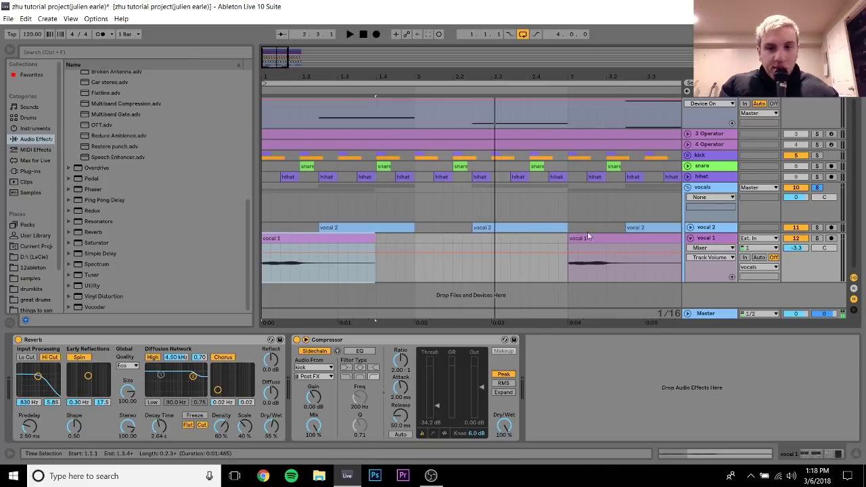
left_click_drag(569, 225, 589, 226)
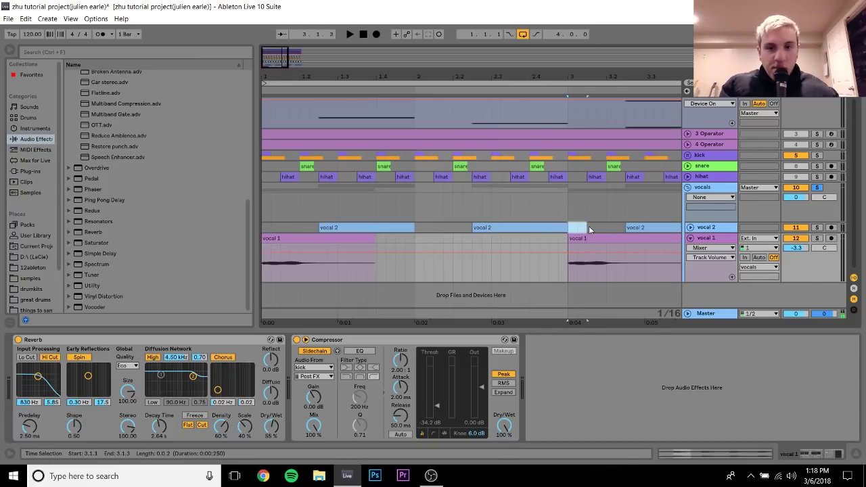
Select the first vocal 1 clip and compare the Reverb and Compressor chains of the vocal 2 and vocal 1 tracks
left_click(330, 241)
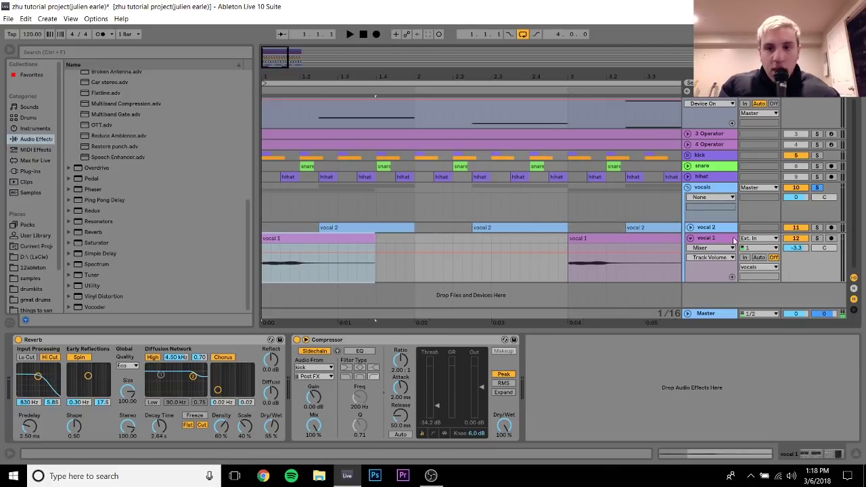
left_click(706, 228)
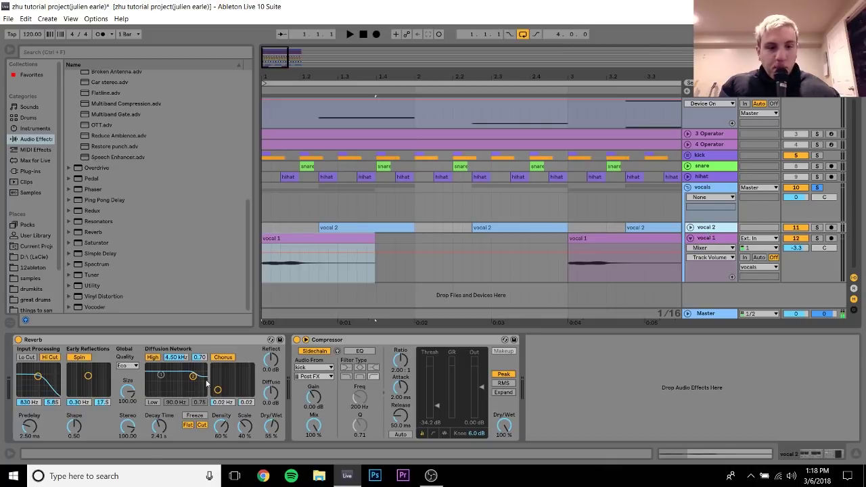
left_click(713, 239)
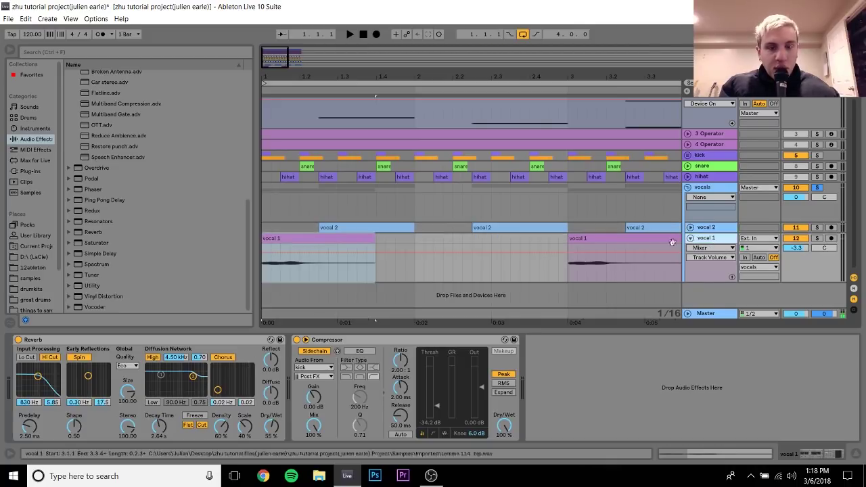
Audition the first vocal 1 clip with its sample transpose at 0 st, undo that change and return to the track's devices
double_click(294, 241)
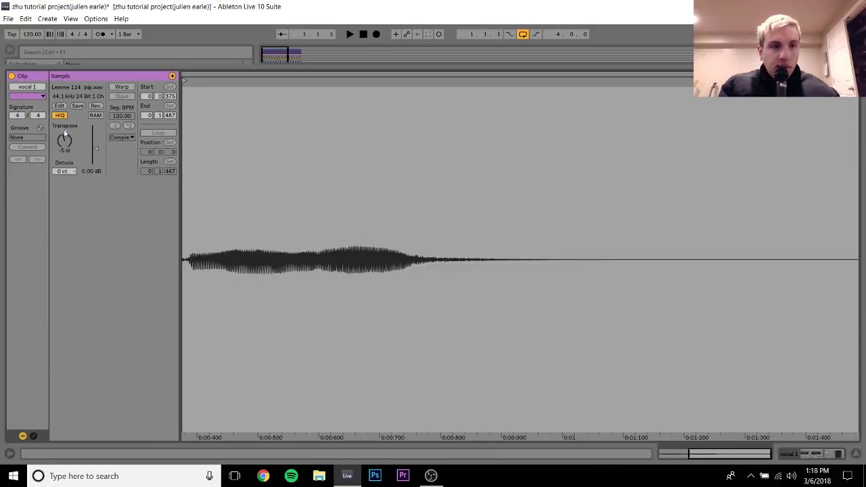
key("space")
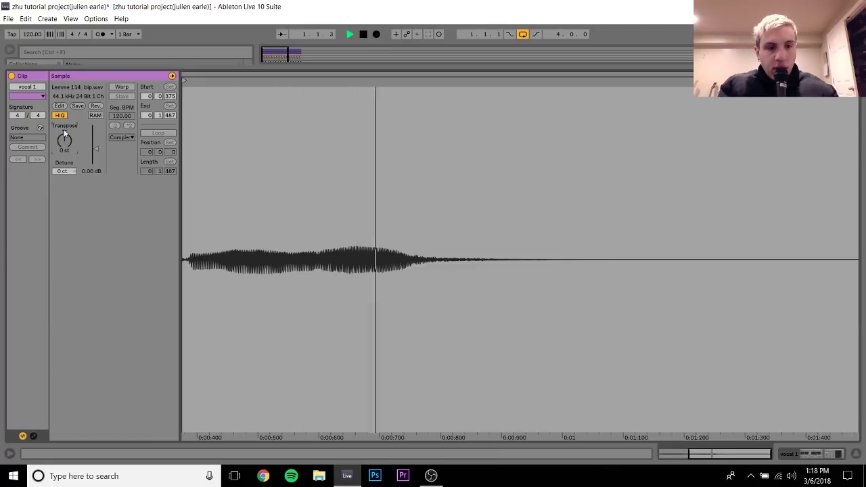
key("space")
key("ctrl+z")
key("space")
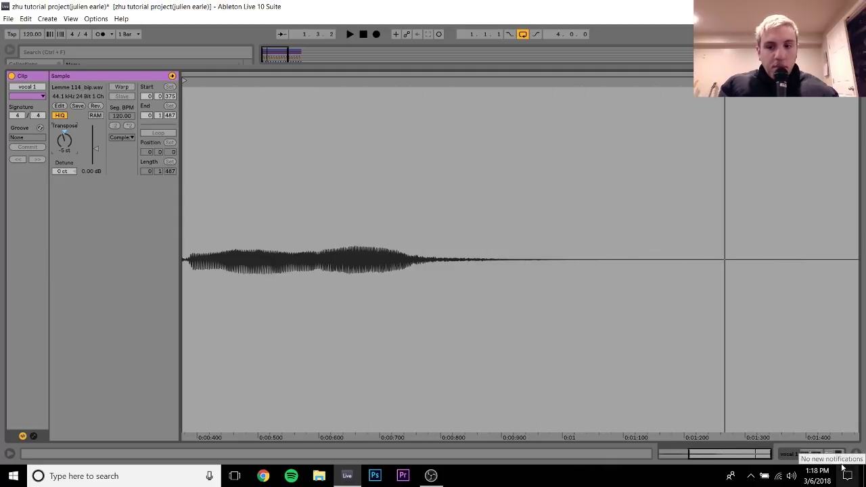
left_click(811, 455)
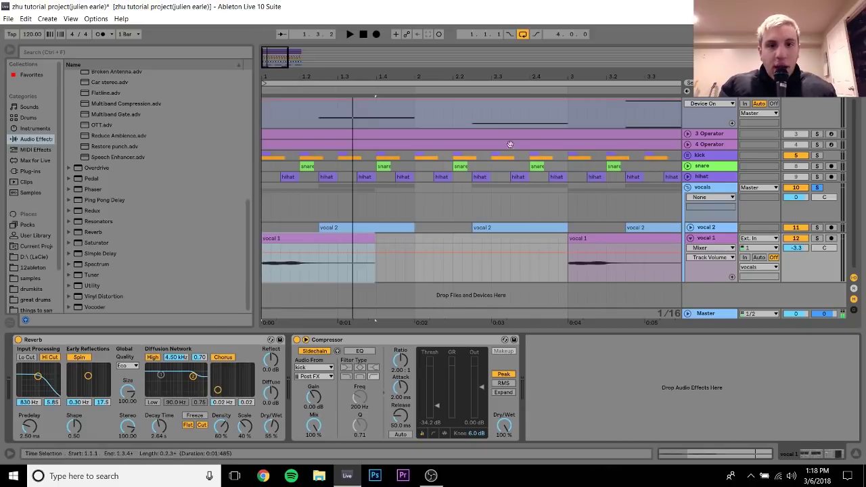
Clear the vocals group's solo, deactivate the group and play the arrangement without vocals
left_click_drag(439, 77, 437, 65)
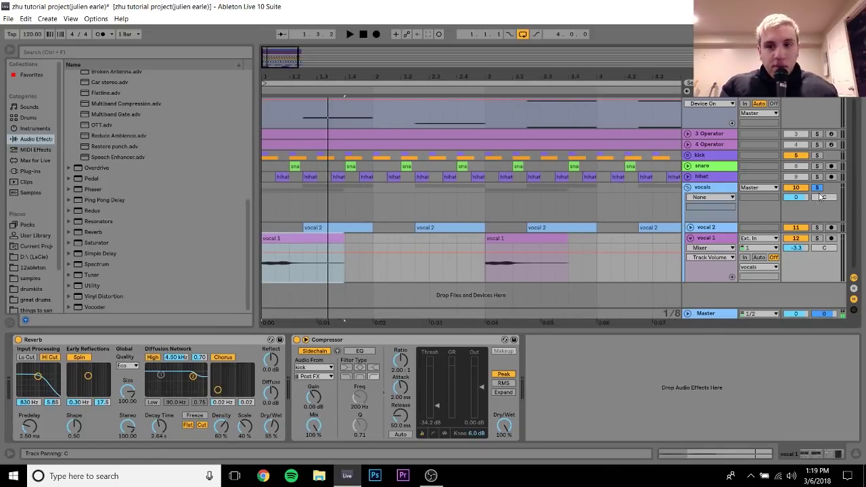
left_click(736, 193)
key("space")
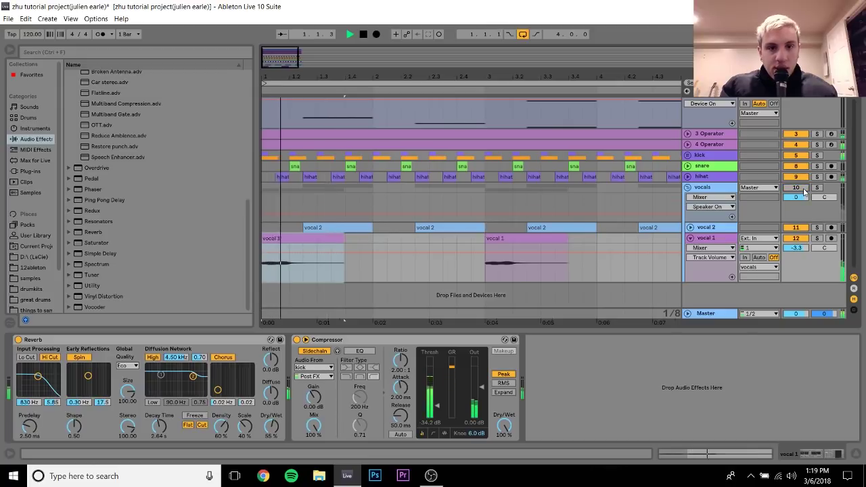
left_click(702, 189)
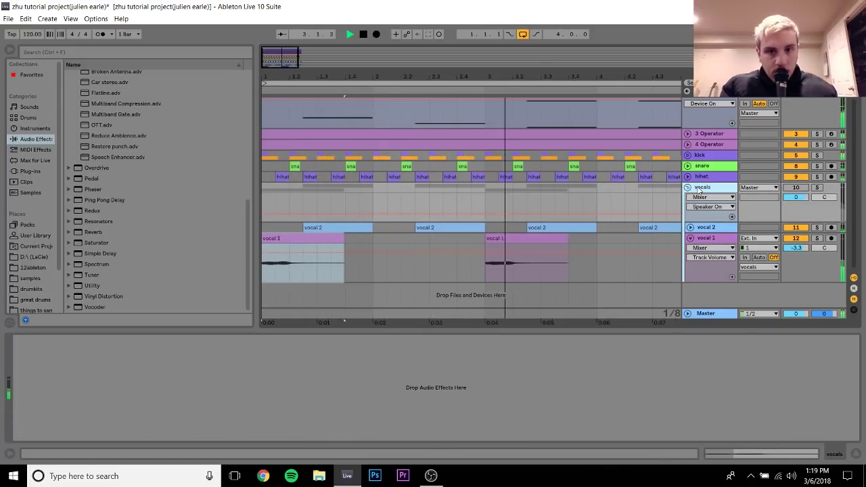
key("space")
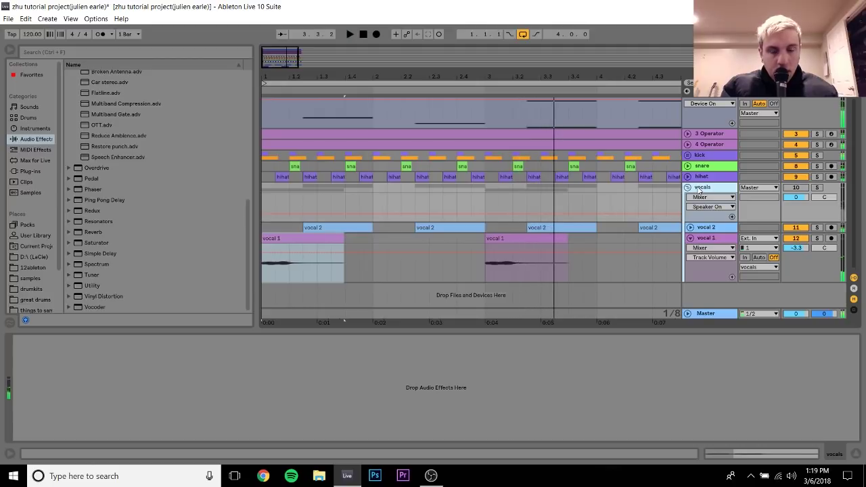
Reactivate the vocals group and play the arrangement from the start with the vocals included
left_click(799, 189)
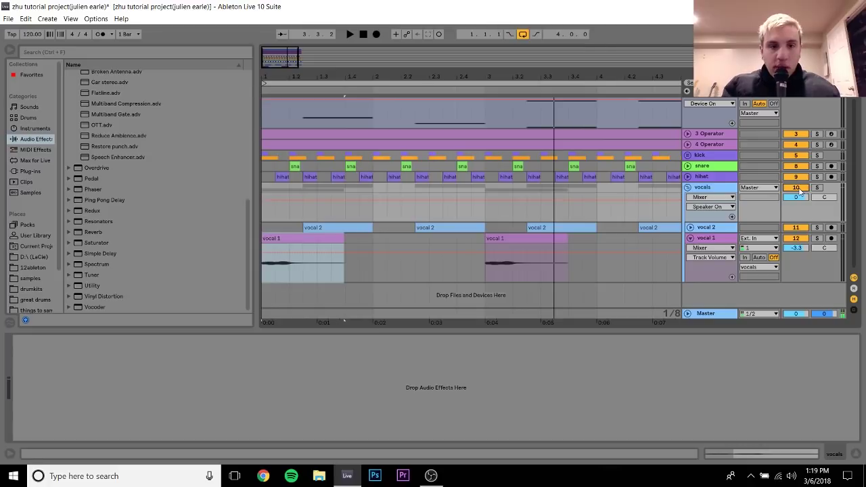
key("space")
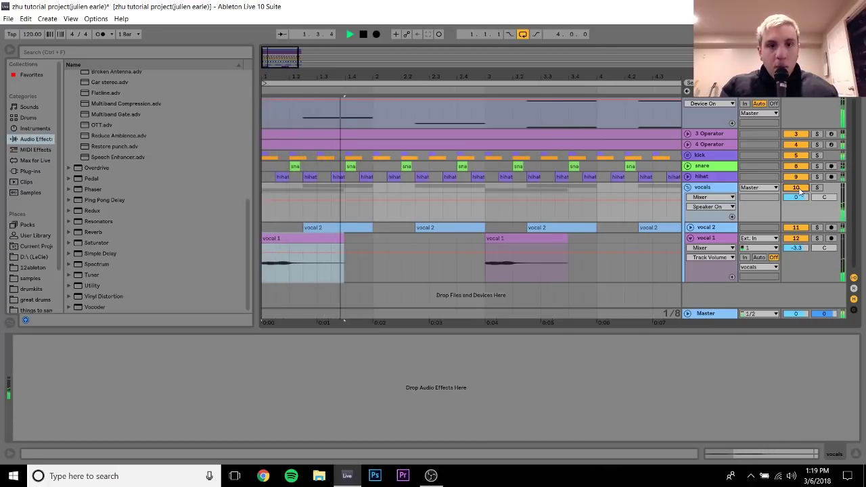
key("space")
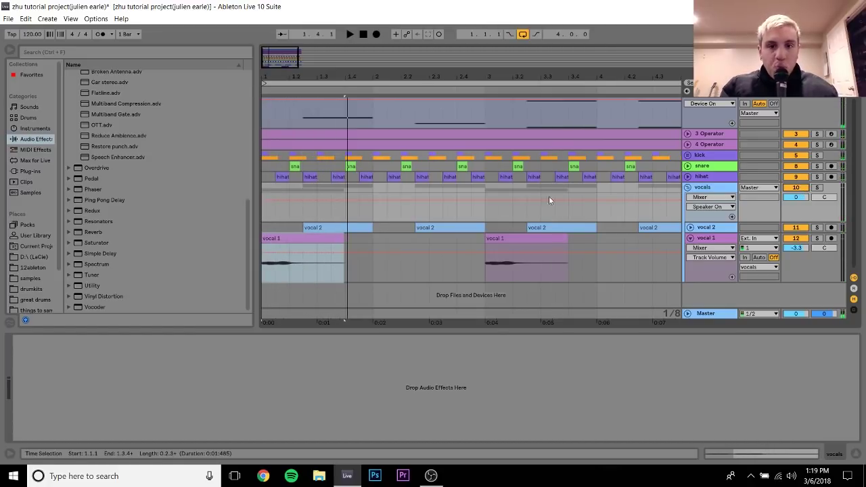
Show the source samples of the first vocal 1 clip and the first vocal 2 clip in the browser
left_click(713, 187)
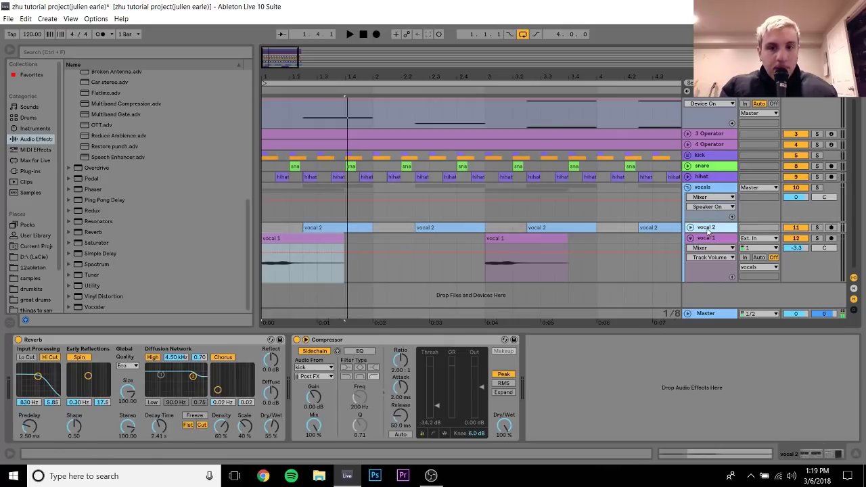
right_click(298, 248)
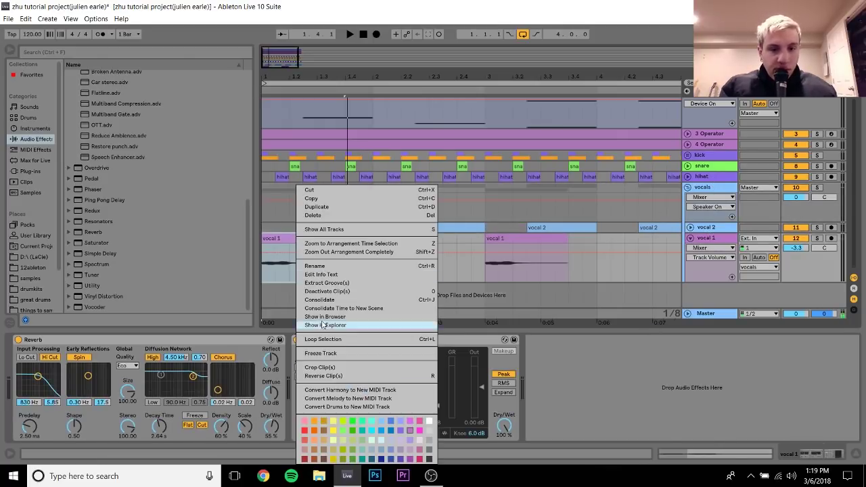
left_click(325, 317)
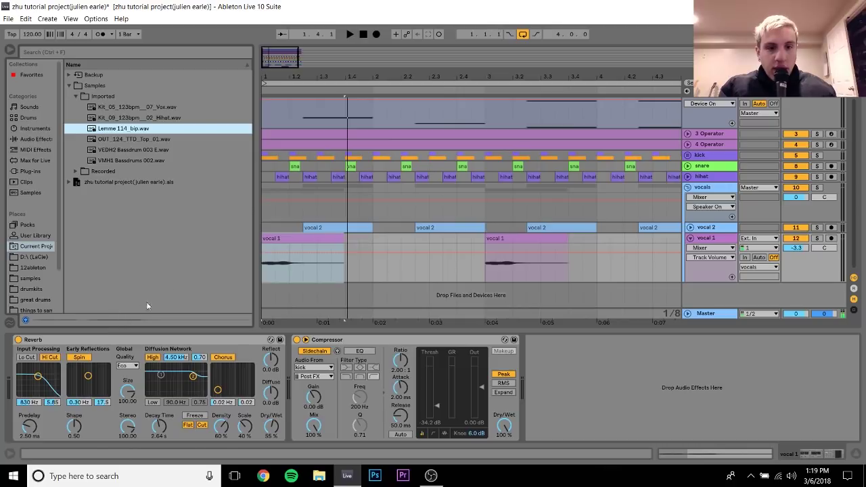
right_click(359, 227)
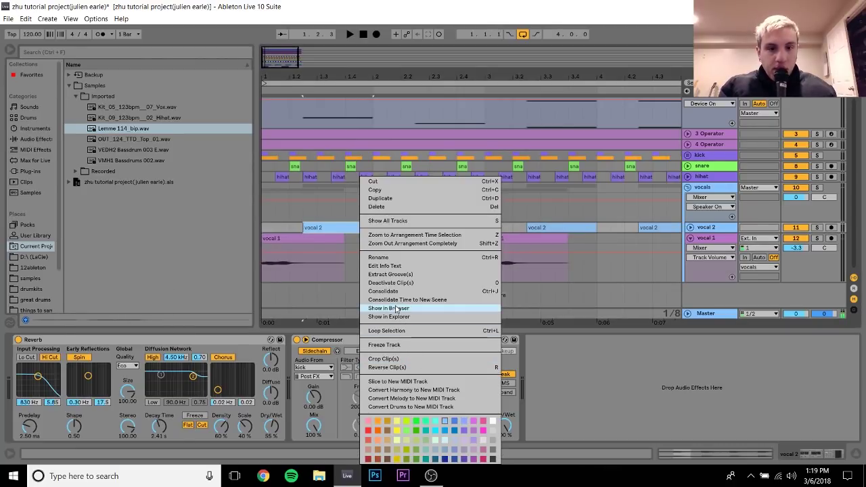
left_click(398, 309)
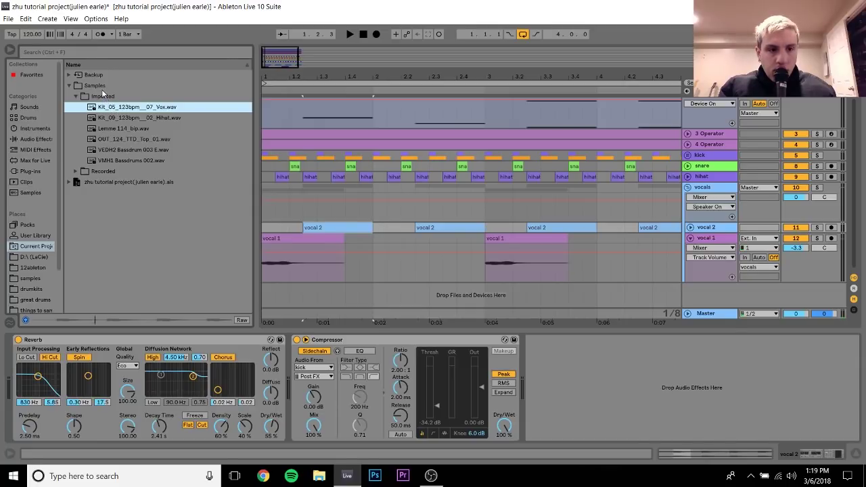
Browse from the project's Samples folder to the installed plug-ins and the built-in instruments
left_click(101, 87)
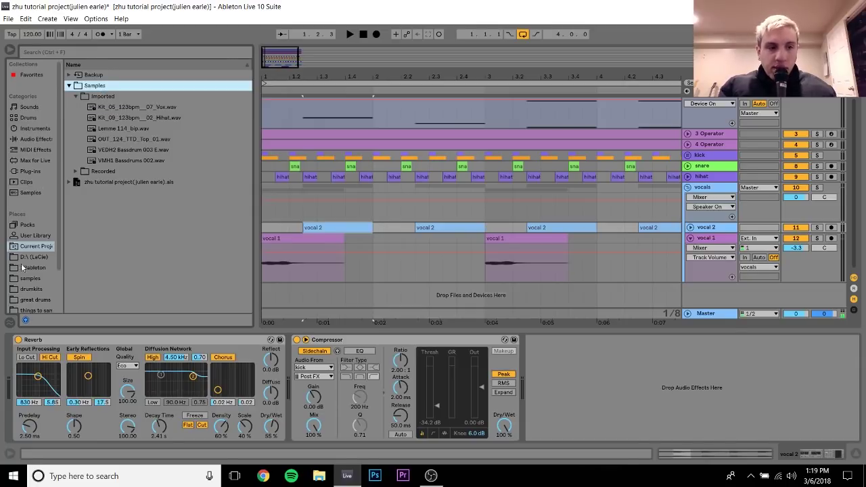
left_click(31, 171)
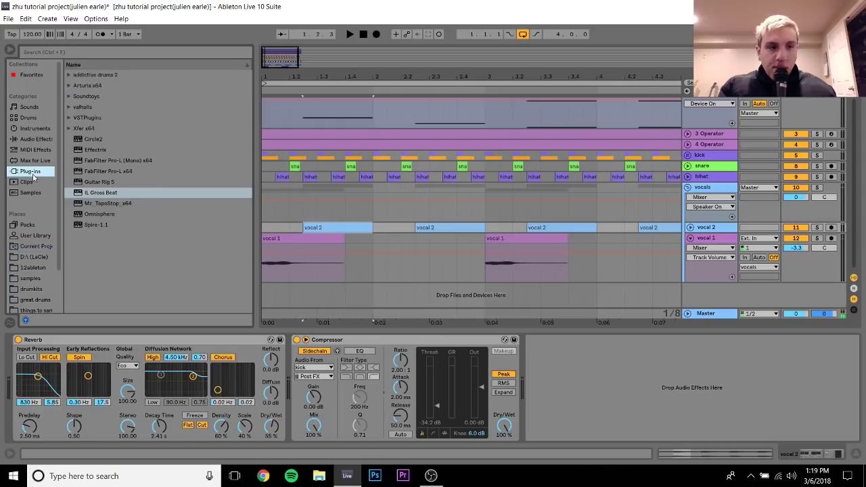
left_click(35, 129)
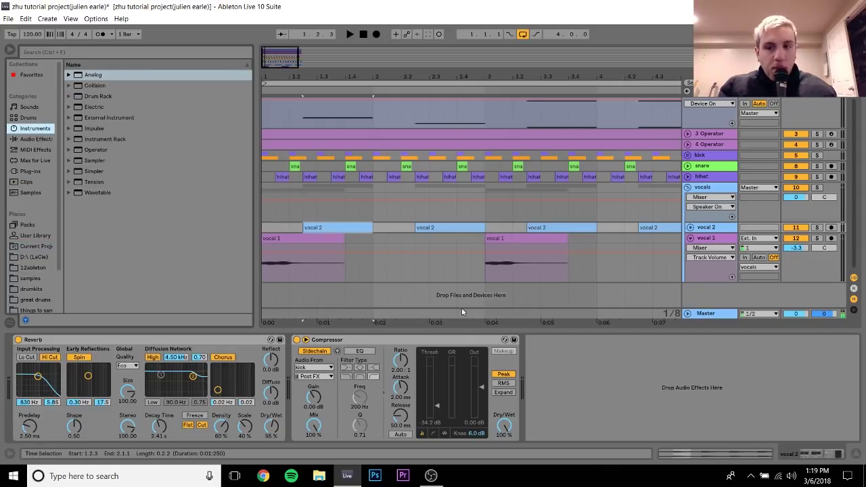
Fold the vocal 1 track, the 2 Analog track and the vocals group, and place the insert marker at 1.1.1 on vocals
left_click(306, 237)
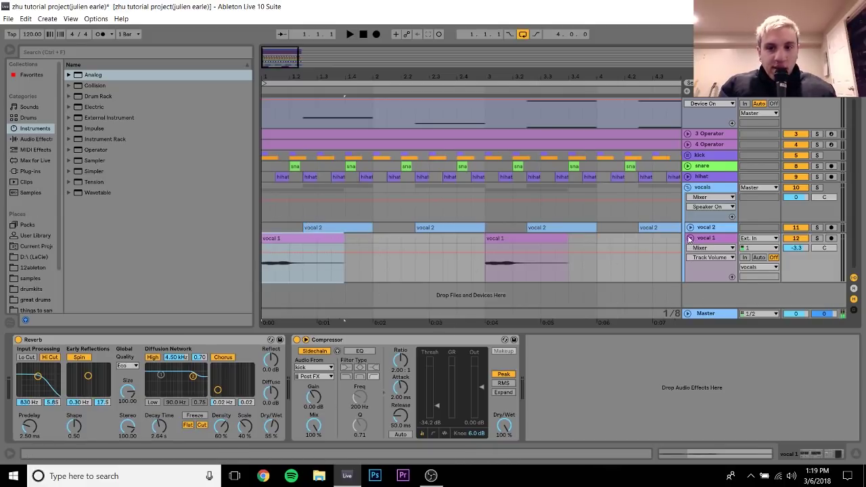
left_click(689, 241)
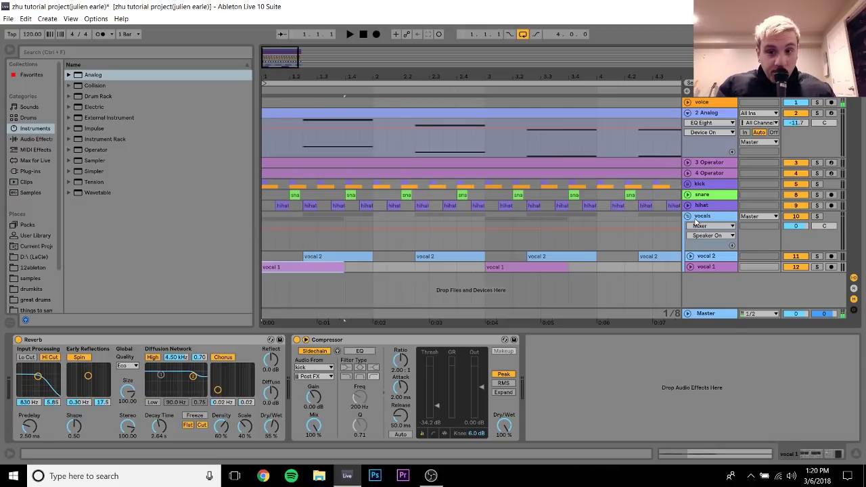
left_click(265, 267)
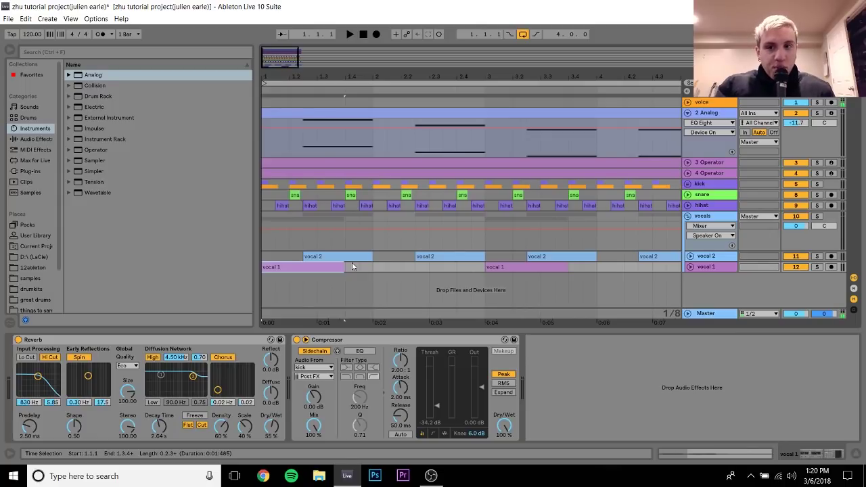
left_click(352, 266)
left_click(703, 114)
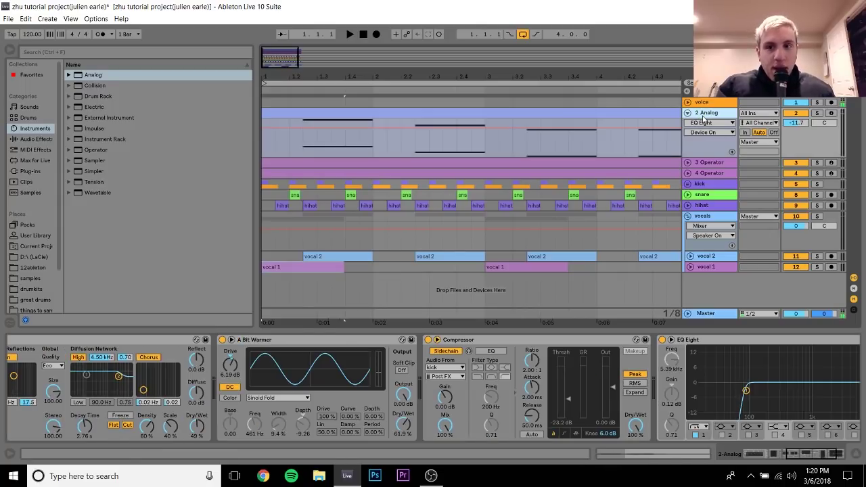
left_click(688, 113)
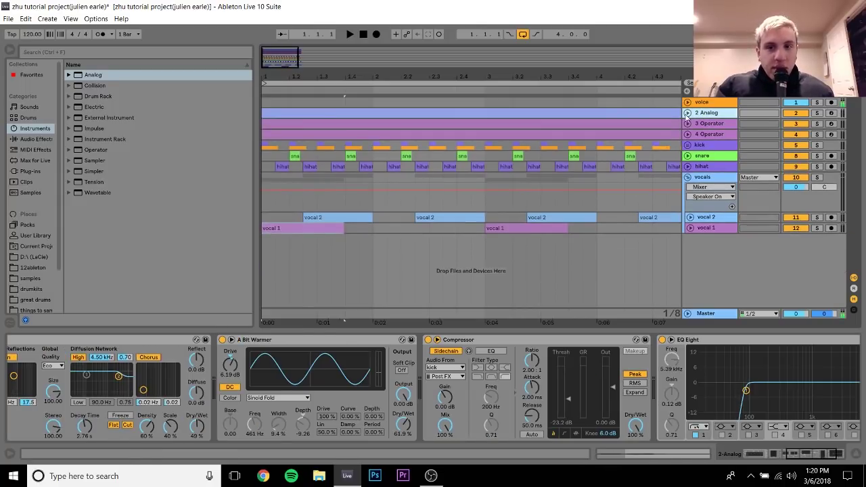
left_click(688, 177)
left_click(264, 177)
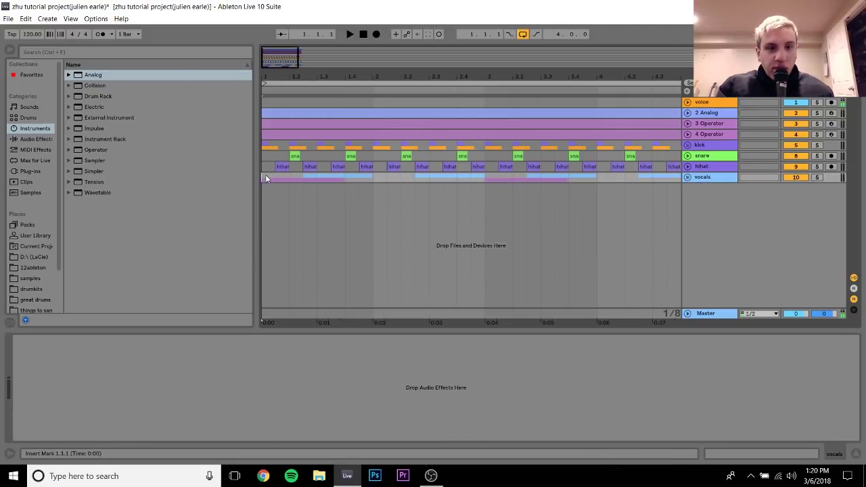
Show the whole four-bar arrangement and select the 4 Operator track to view its Operator, A Bit Warmer and Compressor
mouse_move(299, 76)
left_mouse_down()
mouse_move(291, 56)
mouse_move(289, 72)
left_mouse_up()
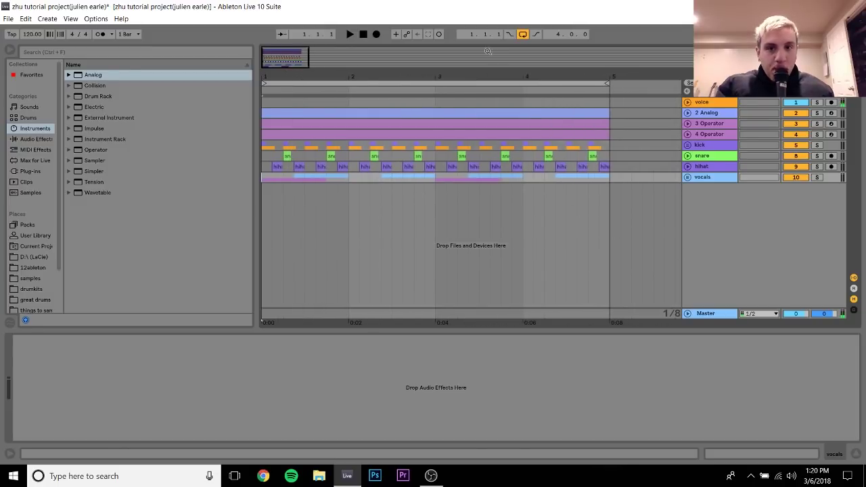
left_click_drag(477, 78, 475, 70)
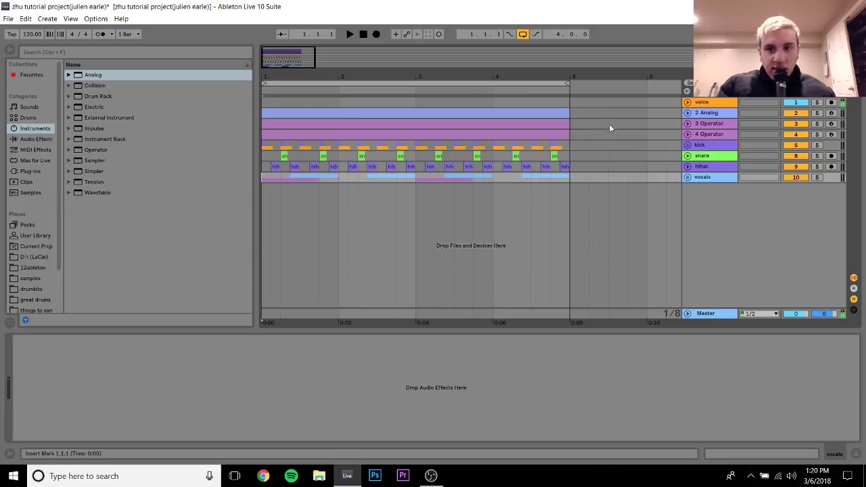
left_click(697, 136)
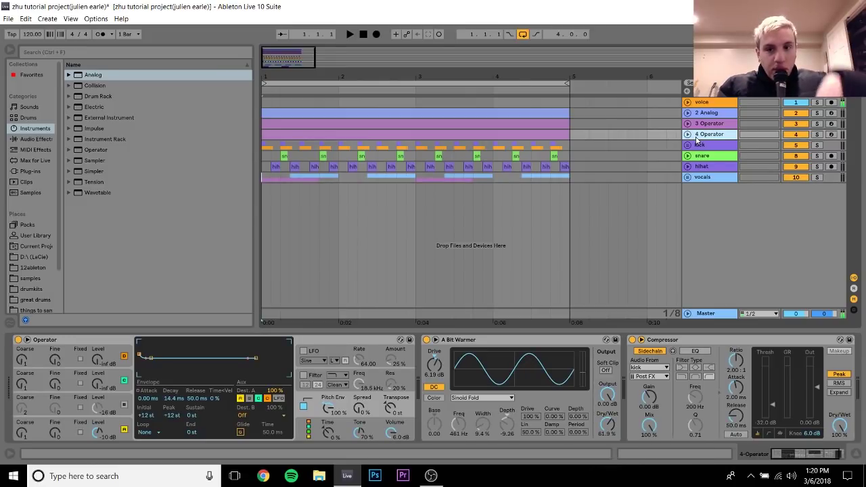